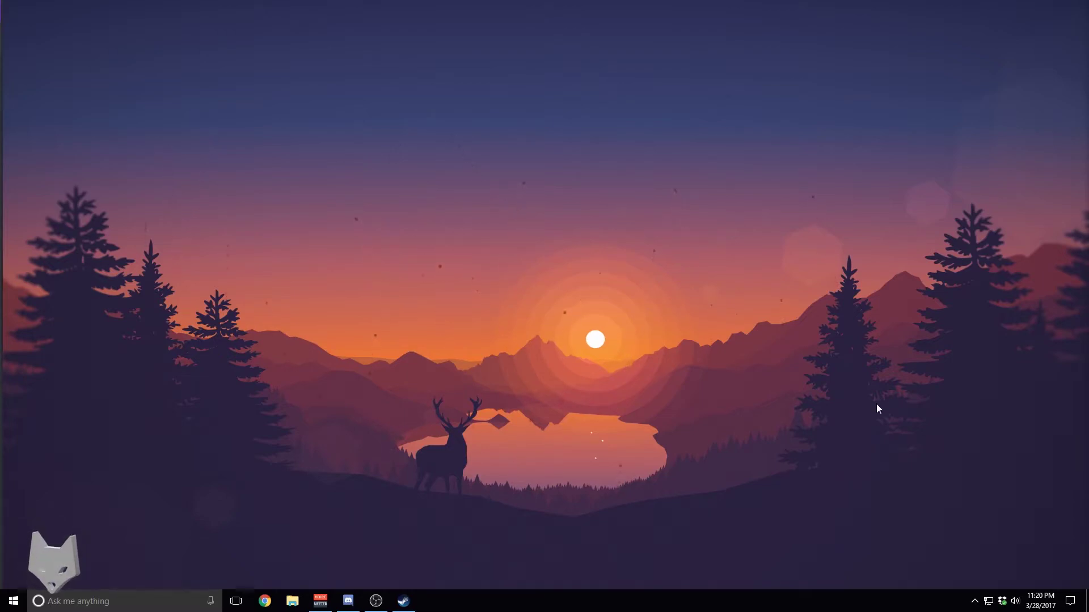
{"action": "right_click", "coordinate": [471, 239]}
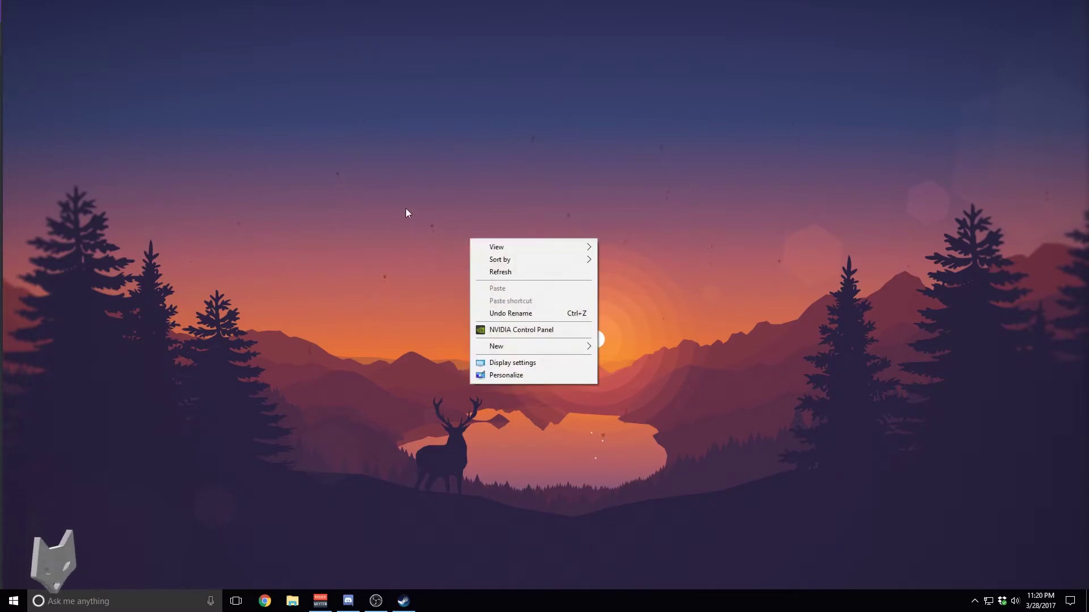
{"action": "left_click", "coordinate": [406, 209]}
{"action": "right_click", "coordinate": [484, 274]}
{"action": "left_click", "coordinate": [483, 277]}
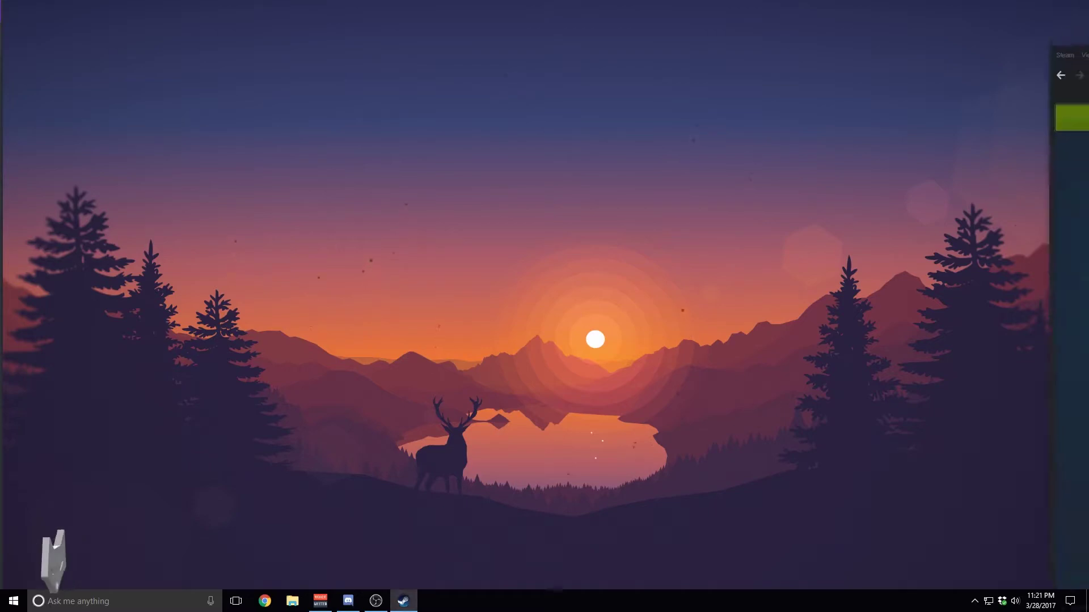
Bring the Steam window onto the main screen and dismiss the email address confirmation notice in the store.
{"action": "left_click_drag", "start_coordinate": [1088, 72], "coordinate": [525, 3]}
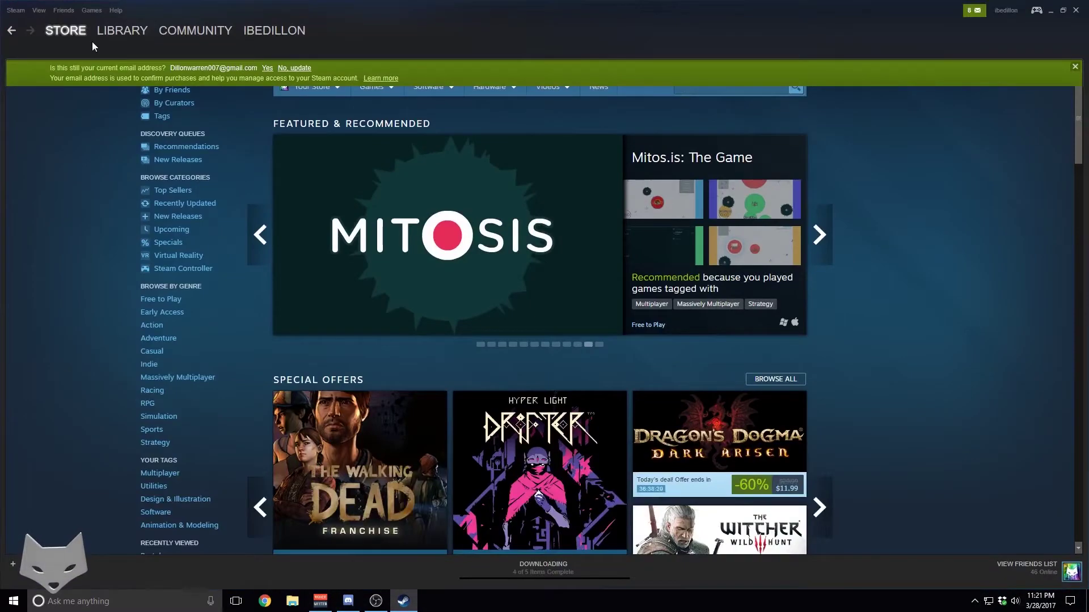
{"action": "left_click", "coordinate": [77, 33]}
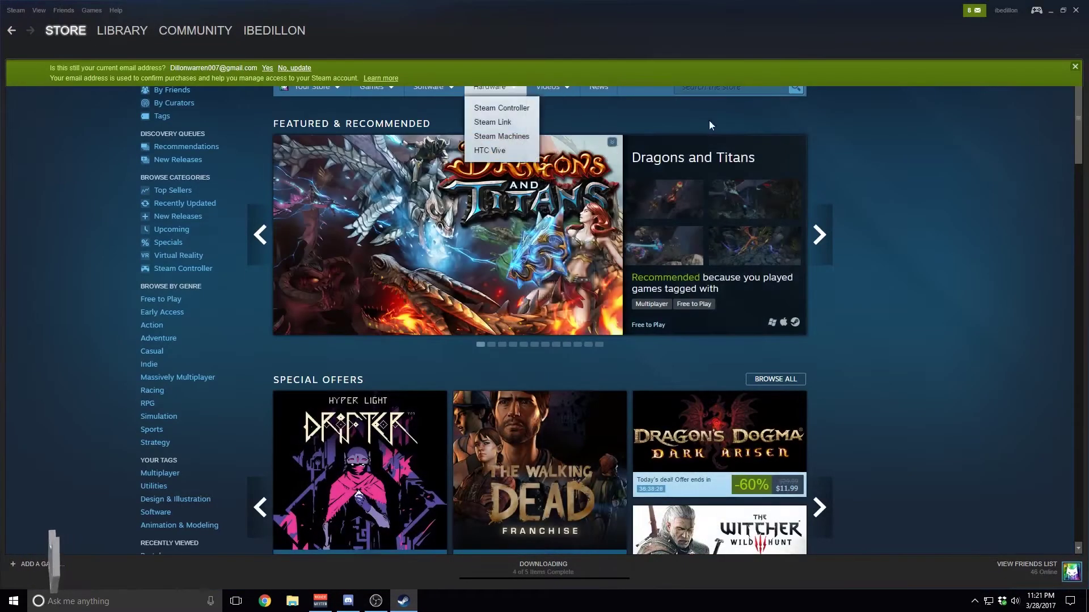
{"action": "left_click", "coordinate": [1072, 66]}
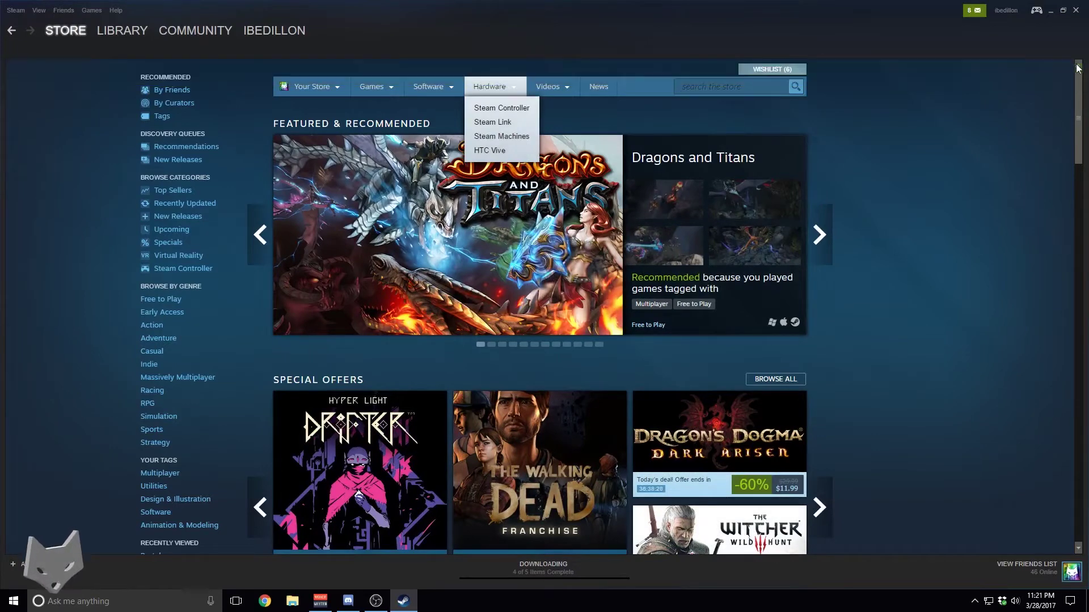
Search the Steam store for "wallpaper en", open the Wallpaper Engine page and look over its reviews and purchase section.
{"action": "left_click", "coordinate": [682, 84]}
{"action": "type", "text": "wallpaper en"}
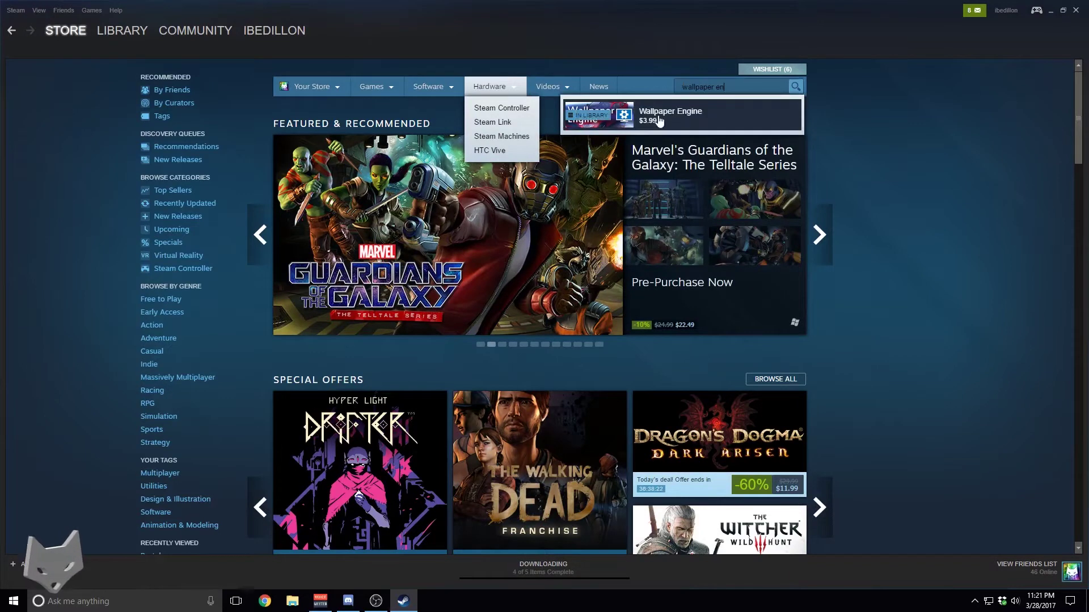
{"action": "left_click", "coordinate": [658, 116]}
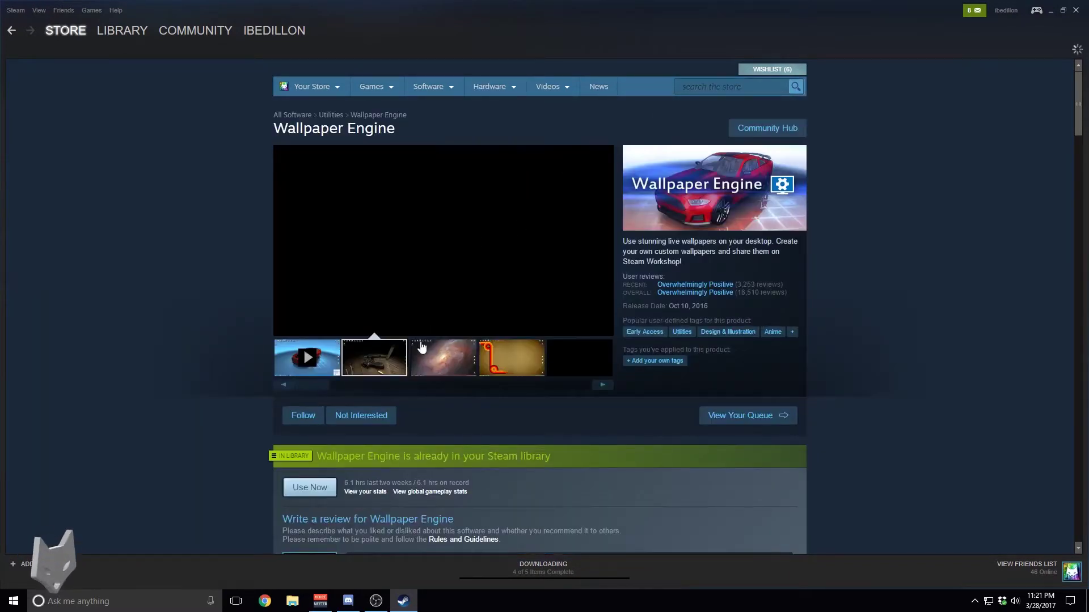
{"action": "left_click", "coordinate": [725, 292]}
{"action": "left_click", "coordinate": [11, 31]}
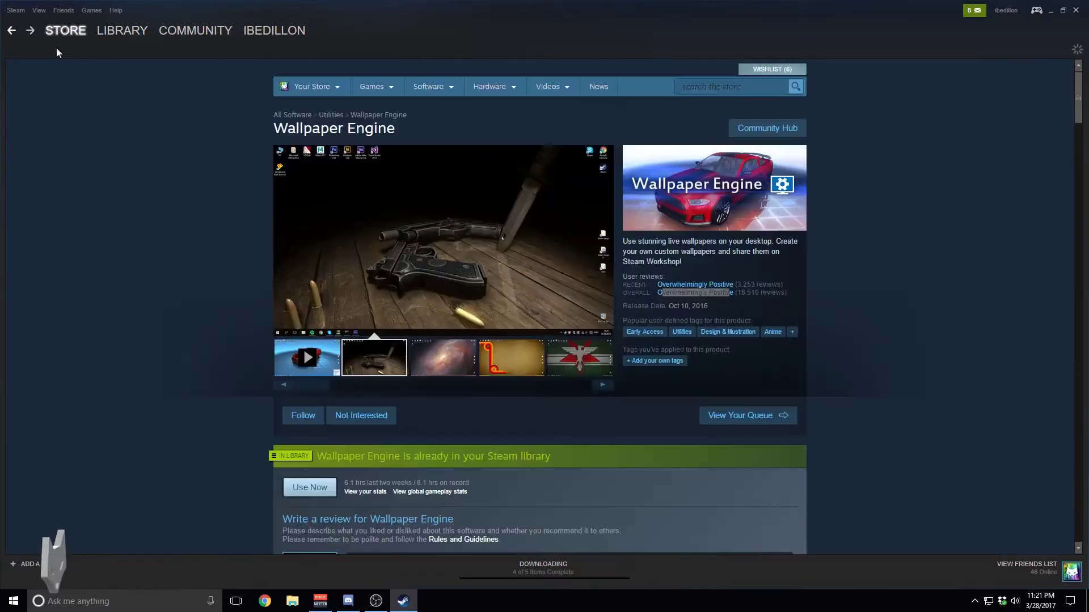
{"action": "scroll", "coordinate": [778, 471], "scroll_direction": "down", "scroll_amount": 2}
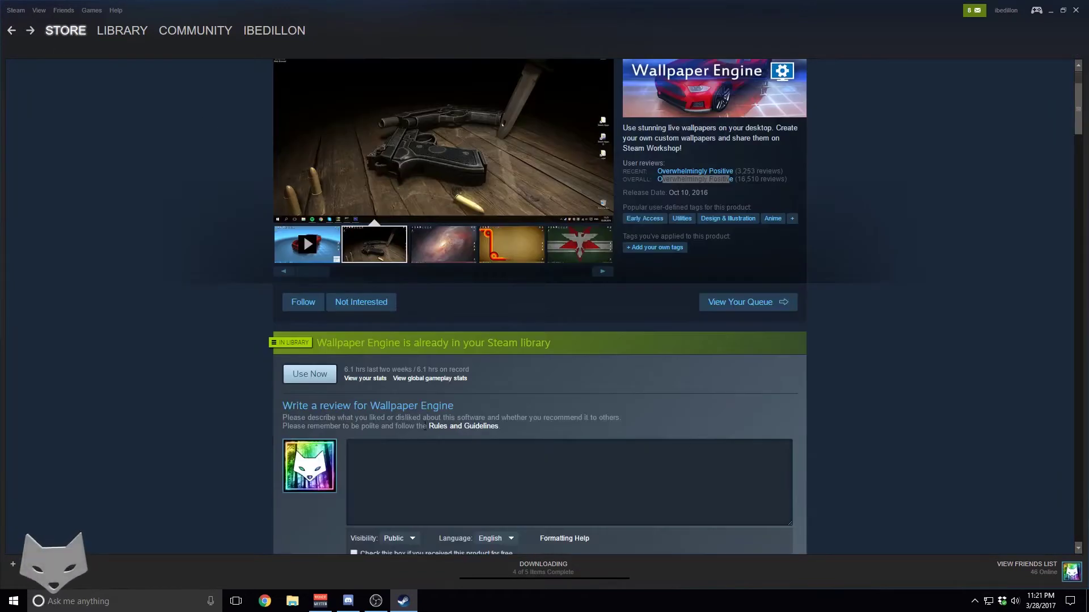
Minimize Steam and open the wallpaper browser of the running Wallpaper Engine.
{"action": "left_click", "coordinate": [1051, 11]}
{"action": "left_click", "coordinate": [975, 602]}
{"action": "left_click", "coordinate": [983, 573]}
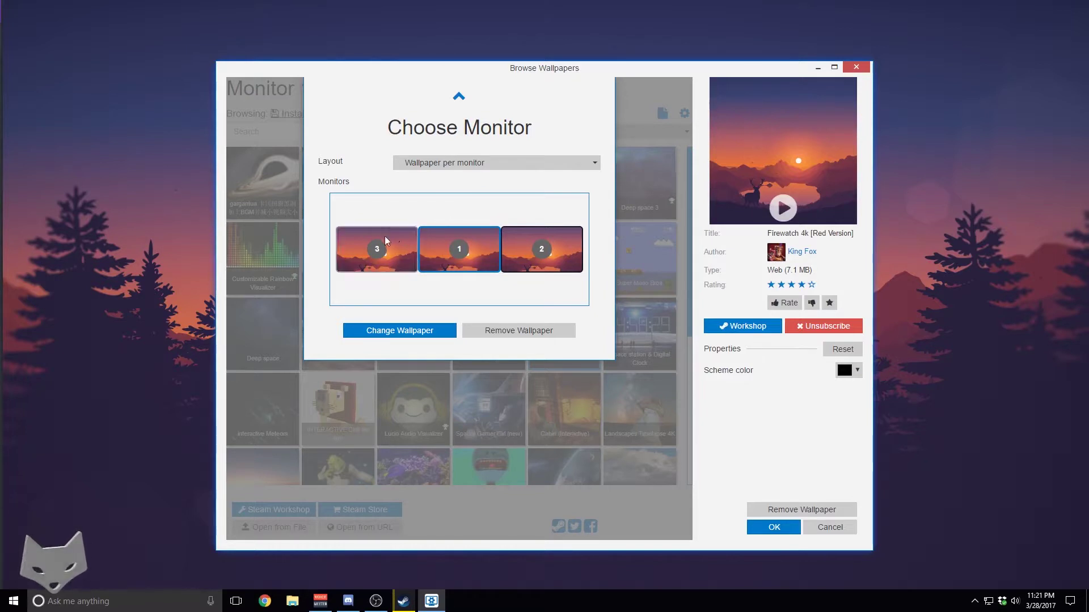
Choose the "Wallpaper per monitor" layout and open the installed wallpapers for monitor 1.
{"action": "left_click", "coordinate": [432, 161]}
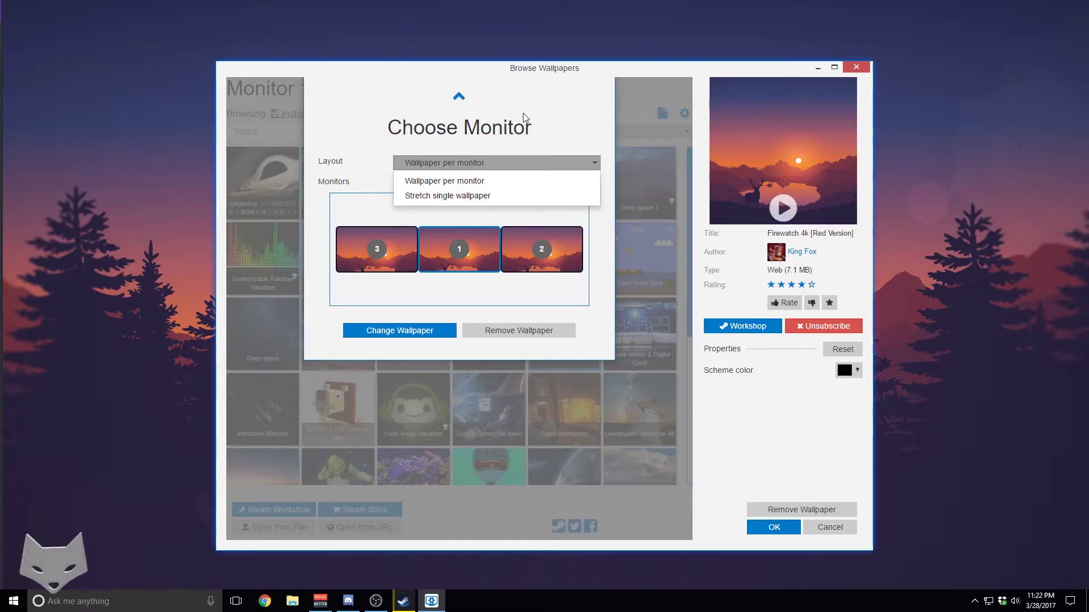
{"action": "left_click", "coordinate": [463, 183]}
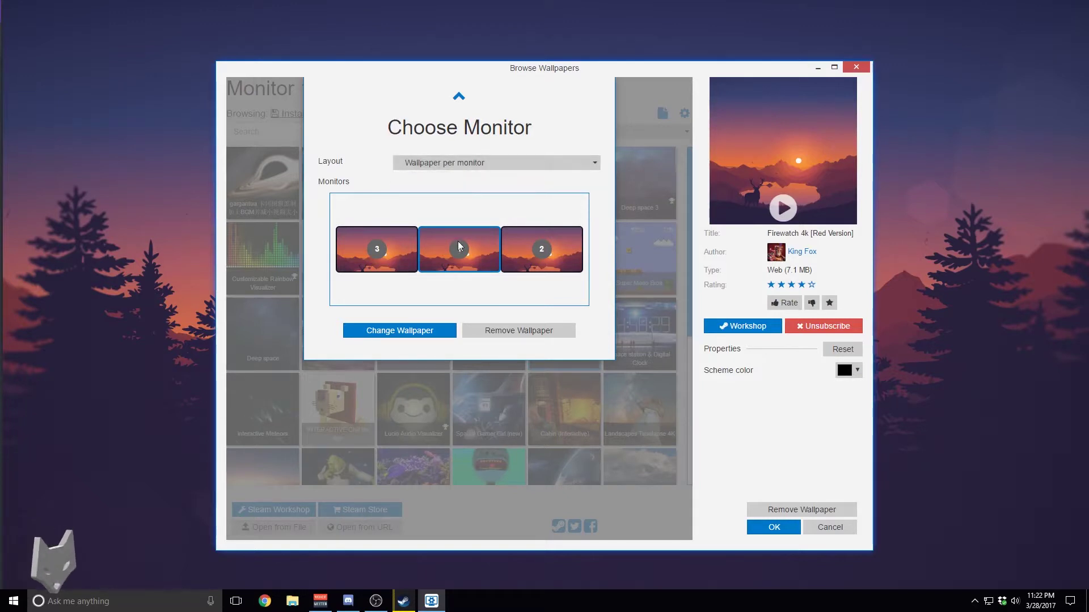
{"action": "left_click", "coordinate": [396, 331]}
{"action": "left_click", "coordinate": [394, 334]}
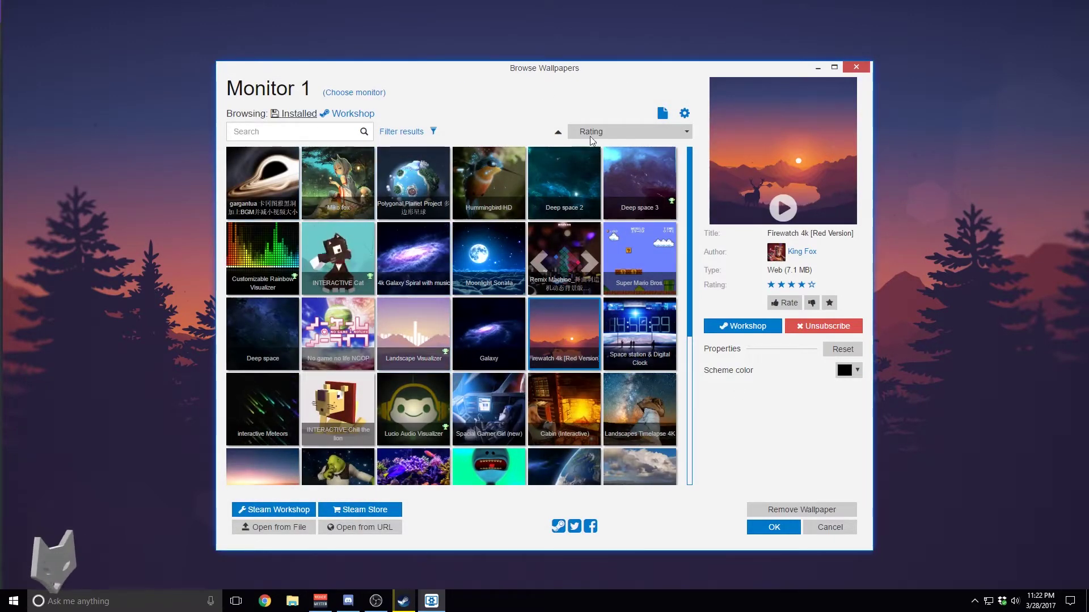
{"action": "mouse_move", "coordinate": [630, 68]}
{"action": "left_mouse_down"}
{"action": "mouse_move", "coordinate": [647, 61]}
{"action": "mouse_move", "coordinate": [635, 57]}
{"action": "left_mouse_up"}
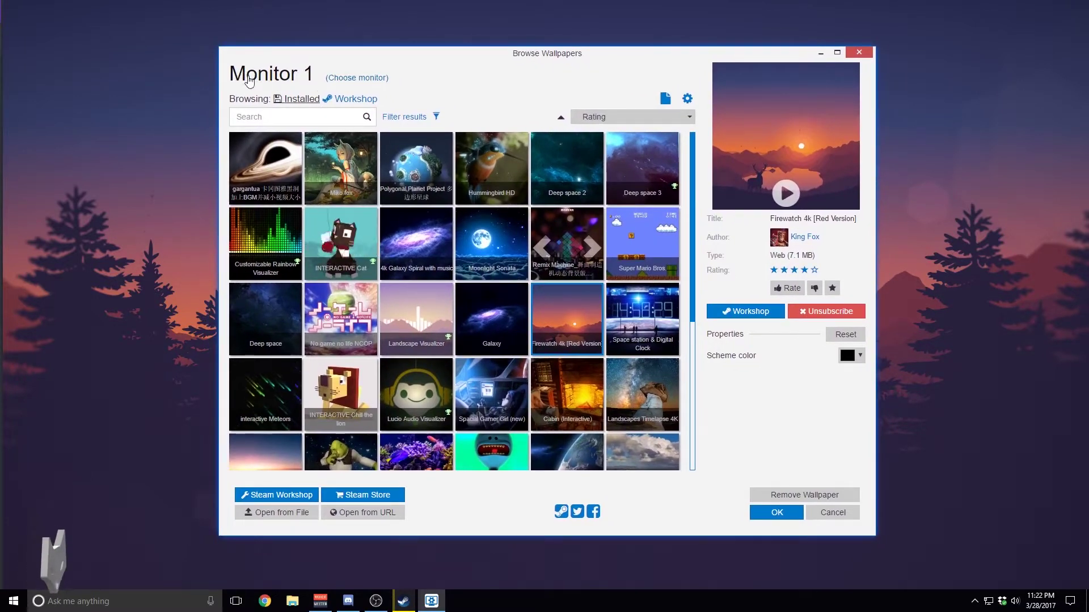
Switch the wallpaper selection to monitor 2 and return it to monitor 1.
{"action": "left_click", "coordinate": [355, 79]}
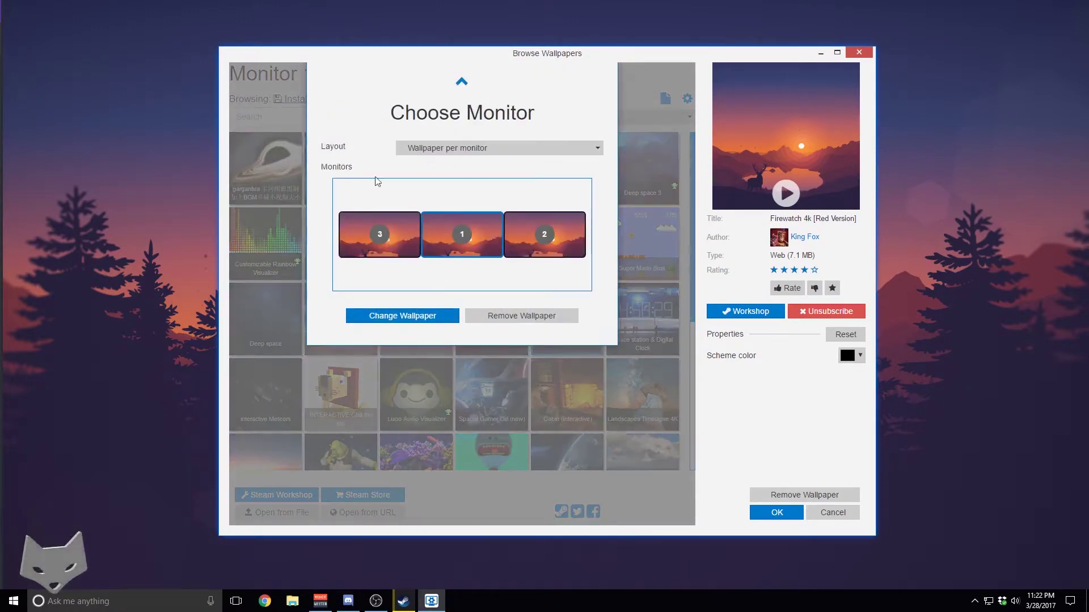
{"action": "left_click", "coordinate": [542, 235]}
{"action": "left_click", "coordinate": [447, 311]}
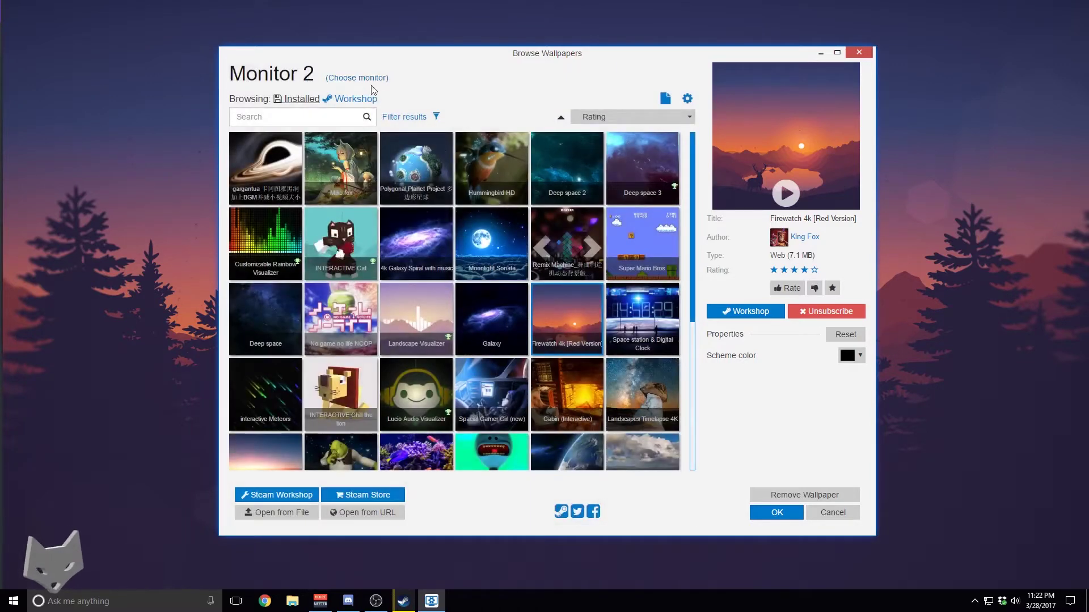
{"action": "left_click", "coordinate": [367, 79]}
{"action": "left_click", "coordinate": [437, 235]}
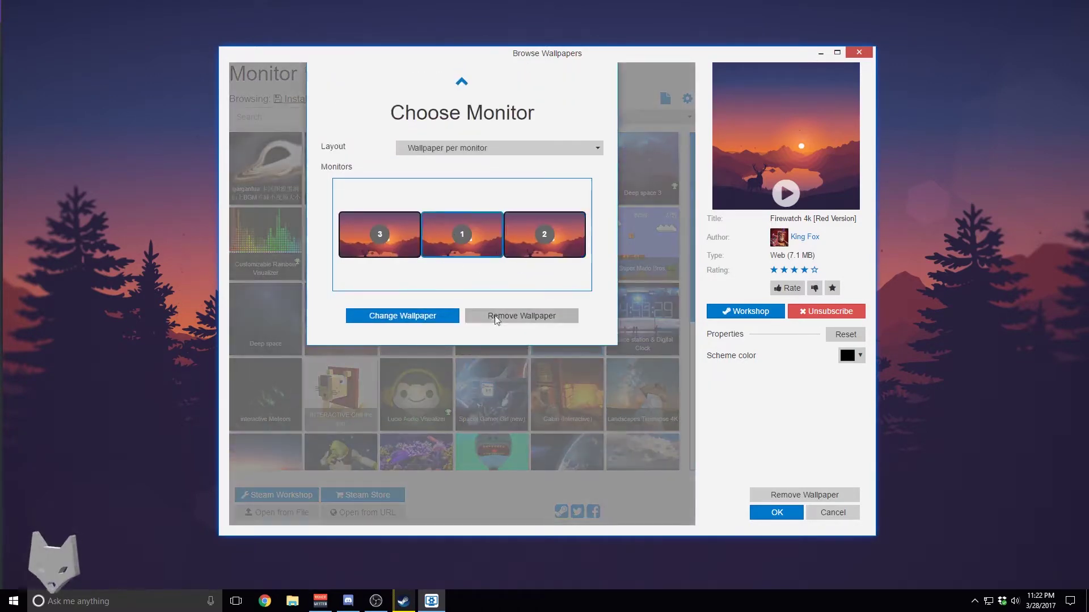
{"action": "left_click", "coordinate": [445, 315]}
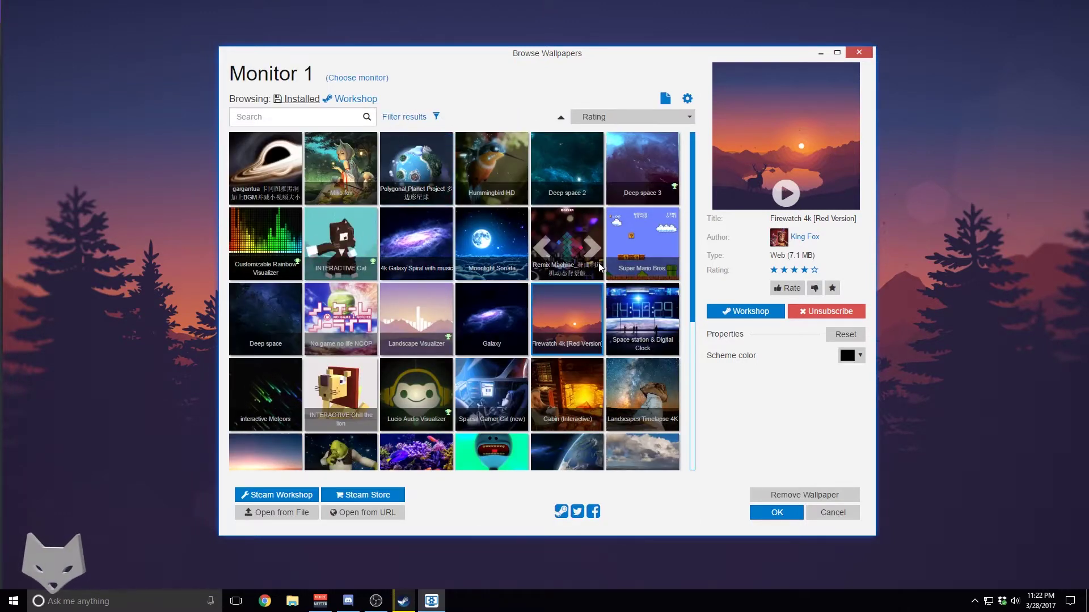
Apply the DNA Fragment wallpaper to monitor 1 and minimize the wallpaper browser to view it on the desktop.
{"action": "mouse_move", "coordinate": [692, 186]}
{"action": "left_mouse_down"}
{"action": "mouse_move", "coordinate": [702, 353]}
{"action": "mouse_move", "coordinate": [695, 187]}
{"action": "left_mouse_up"}
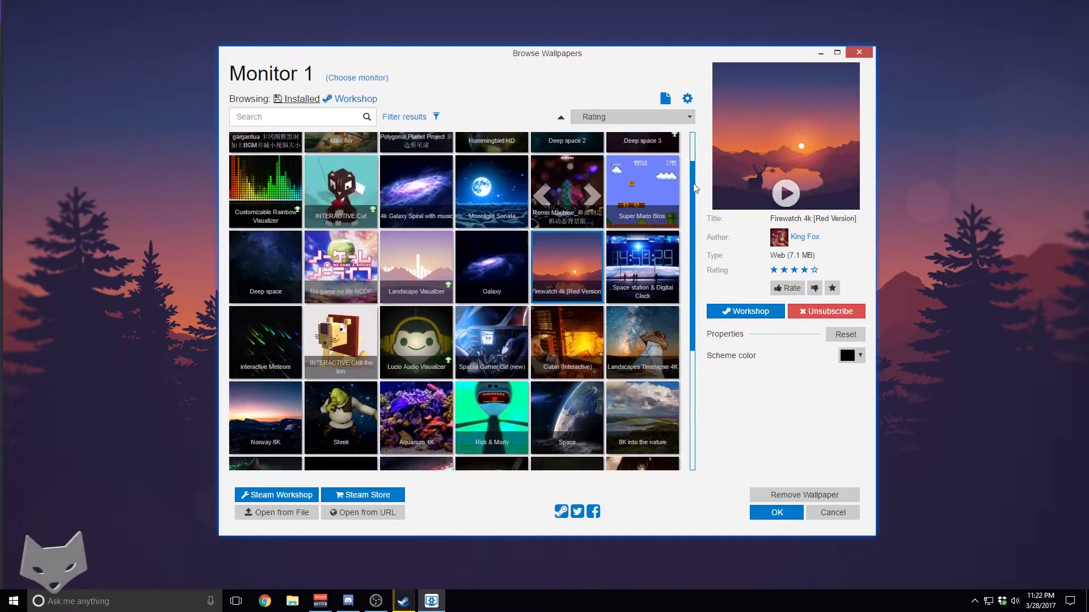
{"action": "scroll", "coordinate": [414, 295], "scroll_direction": "up", "scroll_amount": 1}
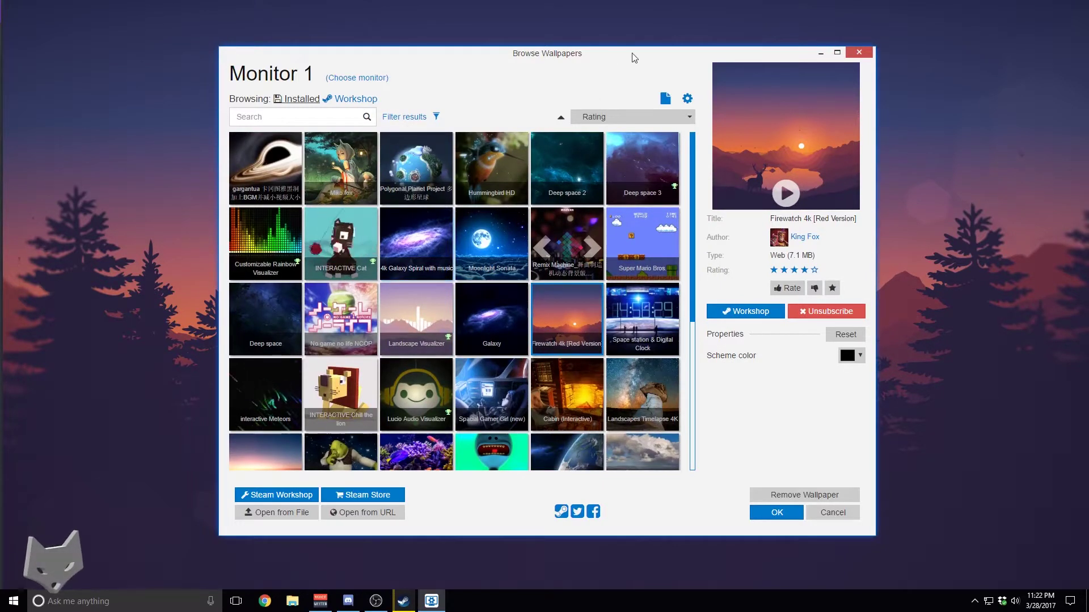
{"action": "scroll", "coordinate": [585, 228], "scroll_direction": "down", "scroll_amount": 5}
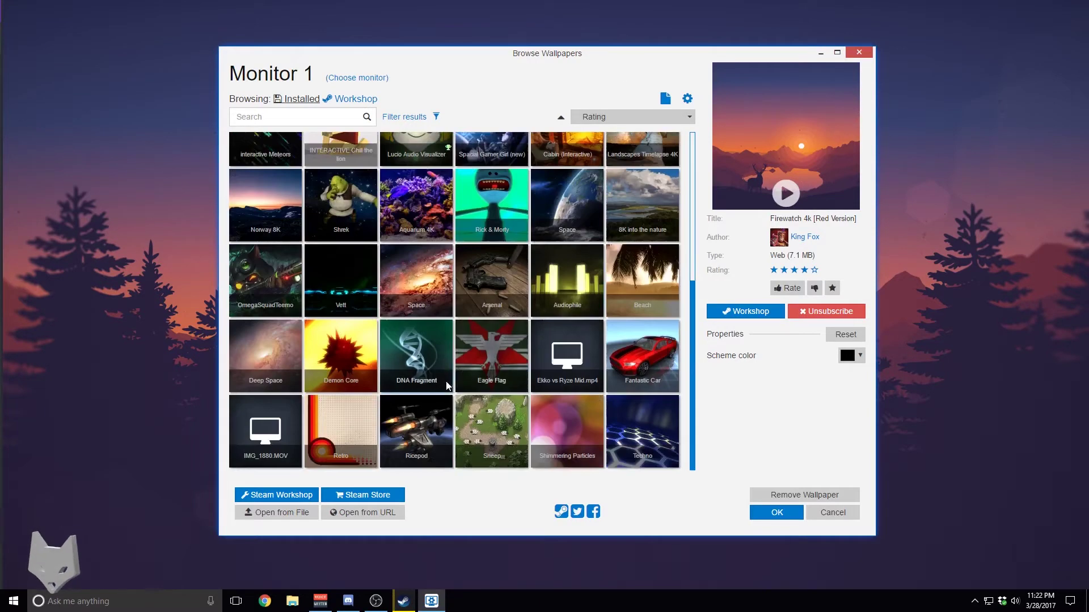
{"action": "left_click", "coordinate": [427, 351]}
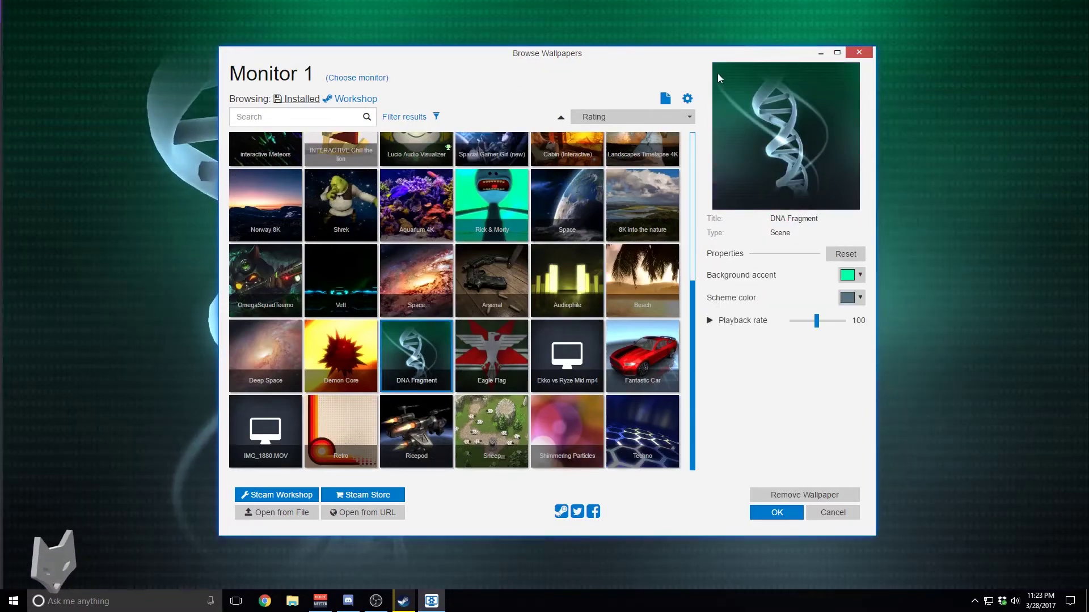
{"action": "left_click_drag", "start_coordinate": [692, 47], "coordinate": [754, 75]}
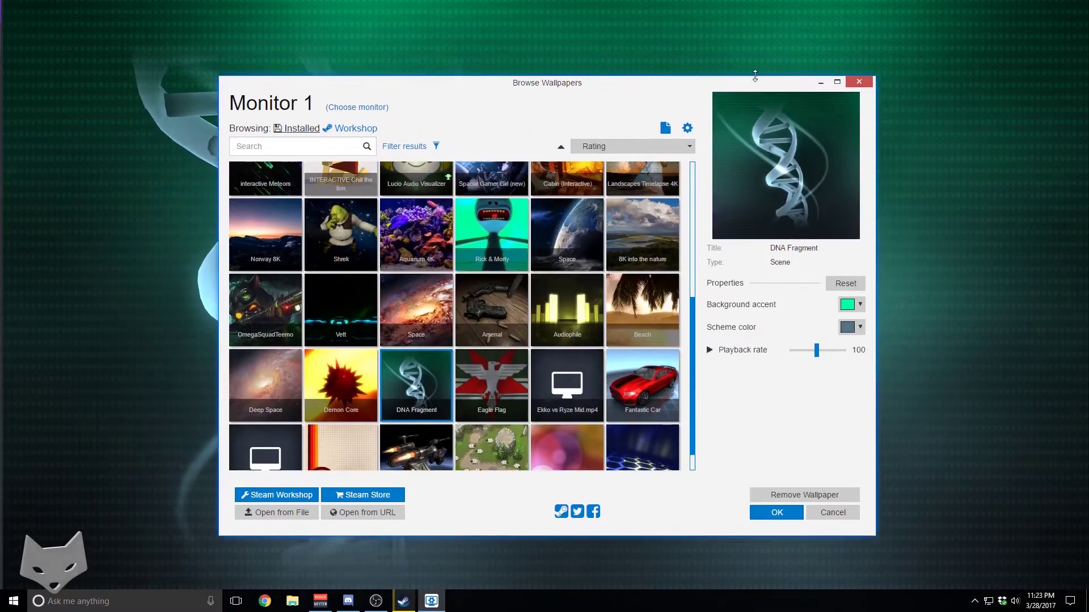
{"action": "left_click", "coordinate": [822, 82]}
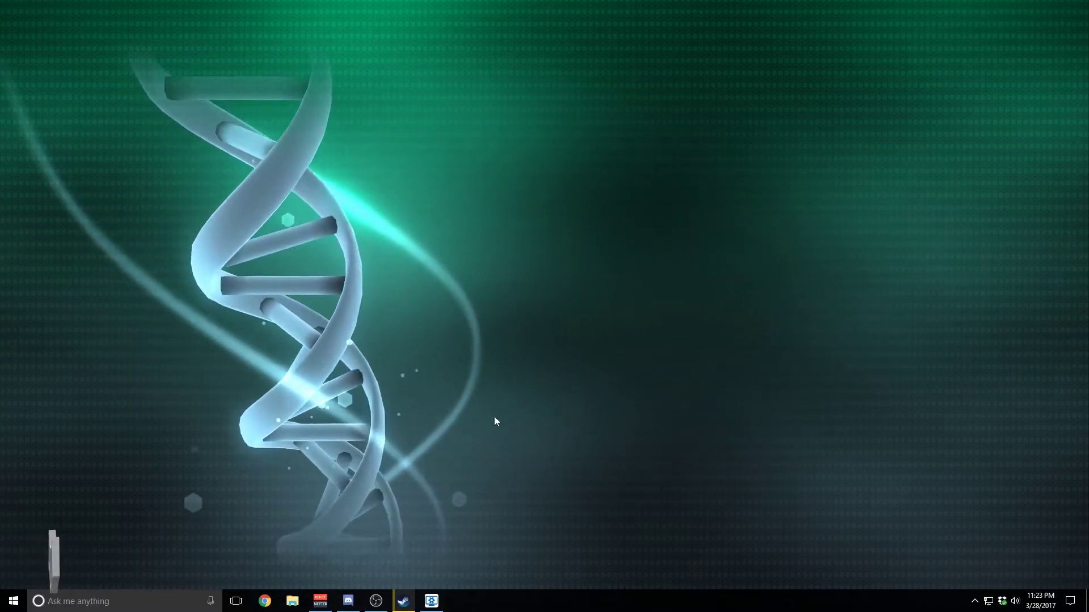
Restore the wallpaper browser and apply the Demon Core wallpaper to monitor 1.
{"action": "left_click", "coordinate": [432, 600]}
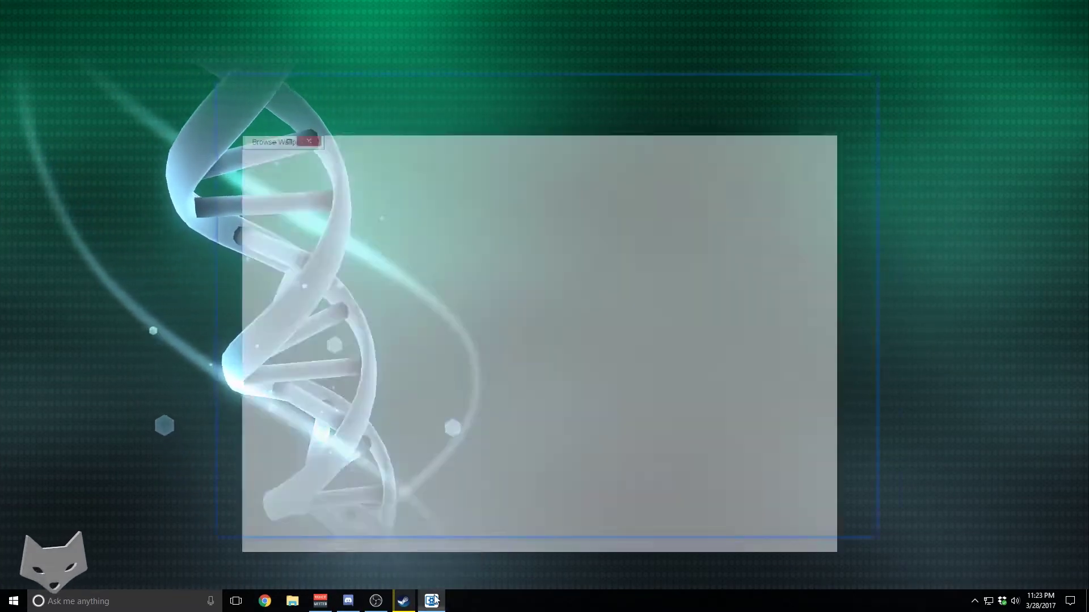
{"action": "left_click", "coordinate": [341, 386]}
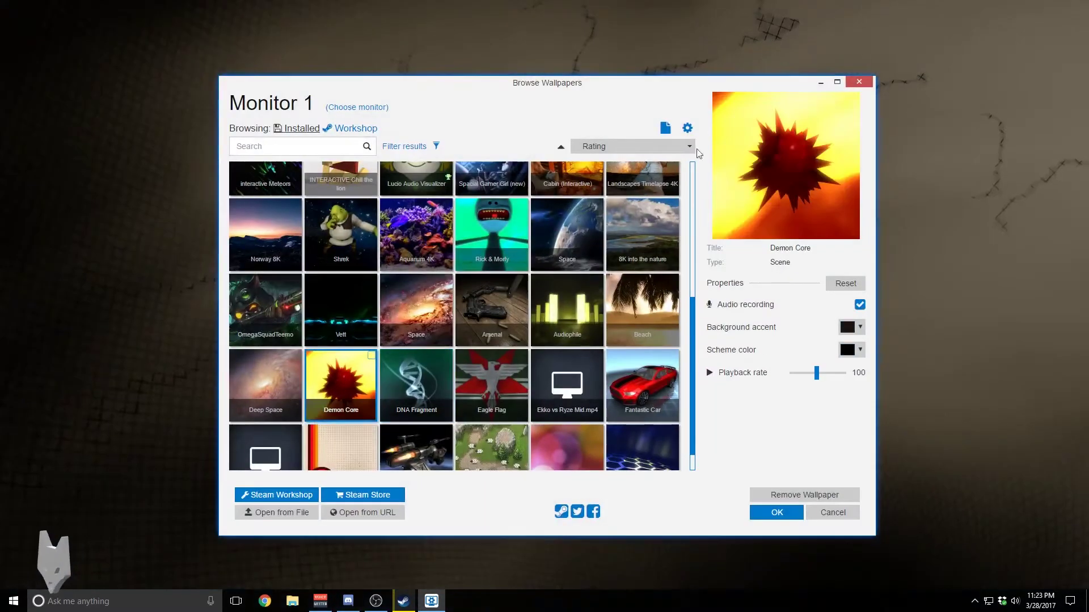
{"action": "left_click_drag", "start_coordinate": [728, 85], "coordinate": [755, 111]}
Set Demon Core's background accent to #ff9f00 and its scheme color to #ec0000, and clear the desktop to view it.
{"action": "left_click", "coordinate": [881, 356]}
{"action": "left_click", "coordinate": [866, 367]}
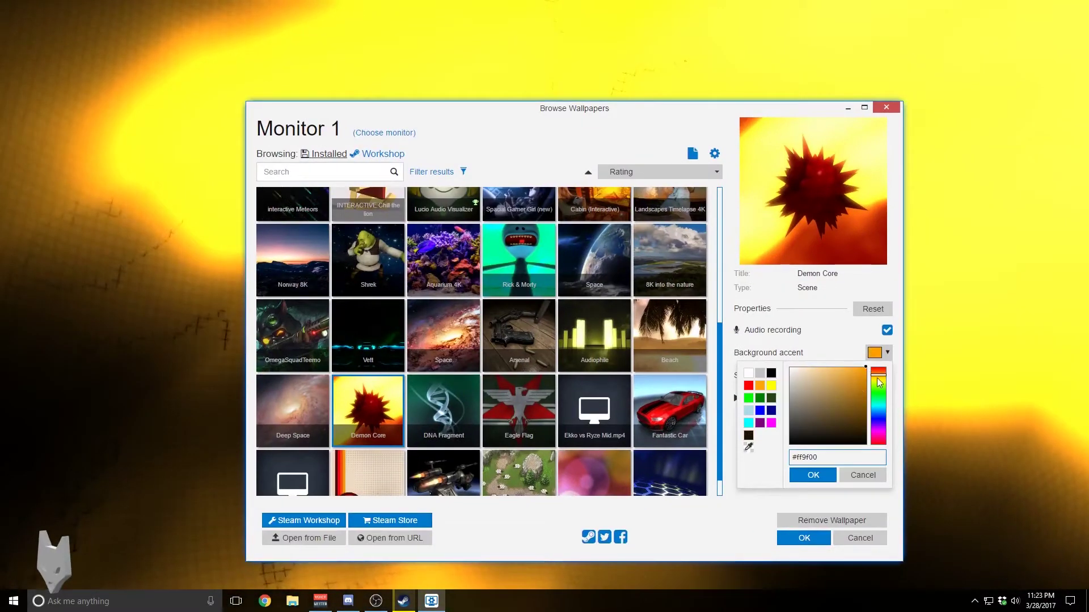
{"action": "left_click", "coordinate": [857, 355]}
{"action": "left_click", "coordinate": [882, 375]}
{"action": "left_click", "coordinate": [864, 395]}
{"action": "left_click_drag", "start_coordinate": [778, 114], "coordinate": [0, 187]}
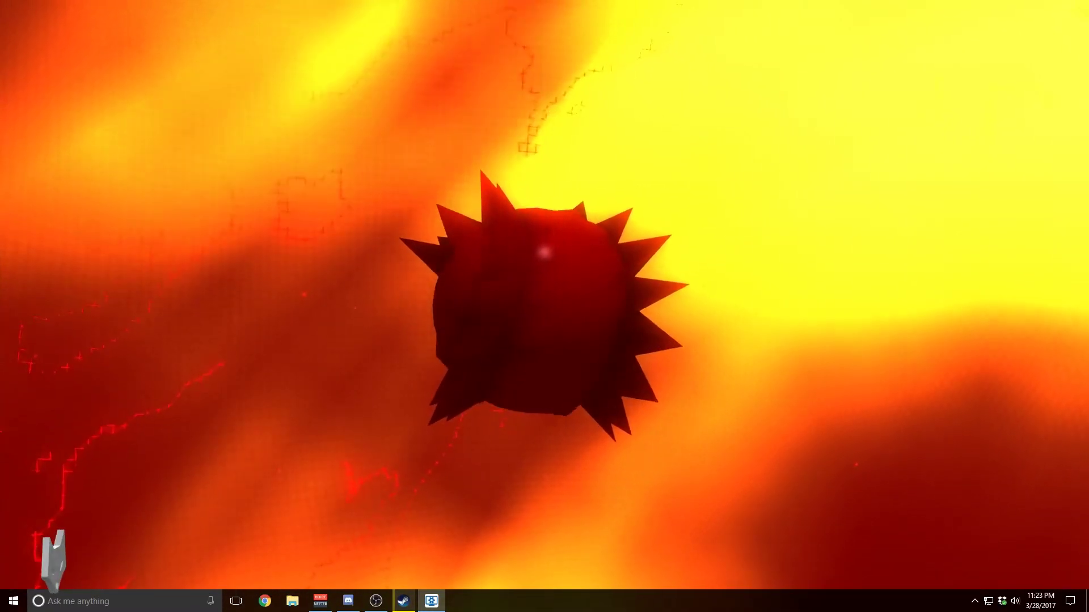
Apply the Sheep wallpaper to monitor 1, trigger the blue well and move one sheep beside the upper-right tree.
{"action": "left_click_drag", "start_coordinate": [0, 187], "coordinate": [650, 66]}
{"action": "scroll", "coordinate": [447, 335], "scroll_direction": "down", "scroll_amount": 1}
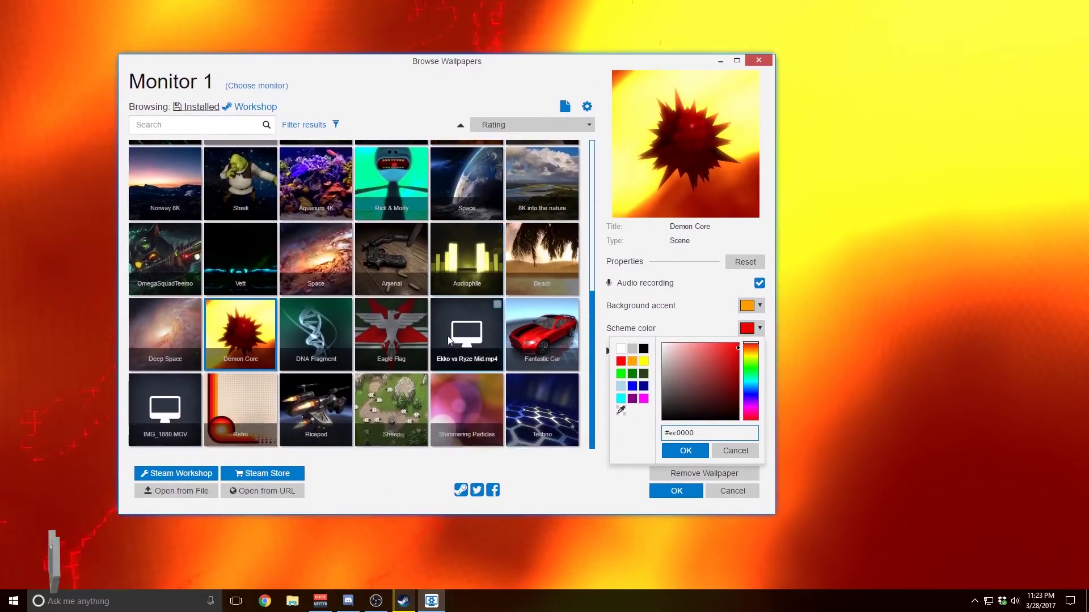
{"action": "left_click", "coordinate": [404, 406]}
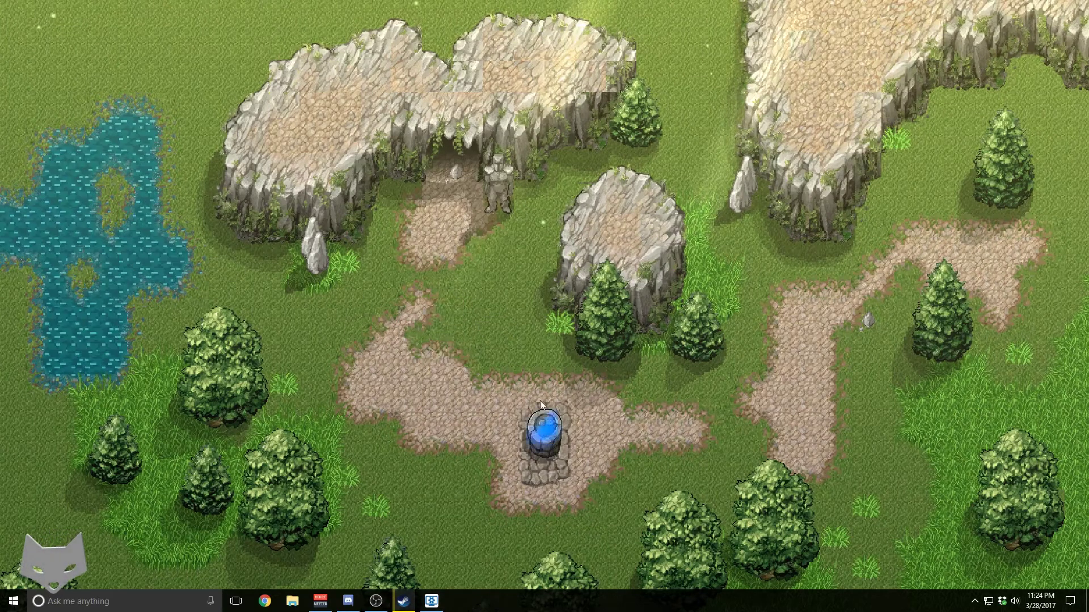
{"action": "left_click", "coordinate": [545, 435]}
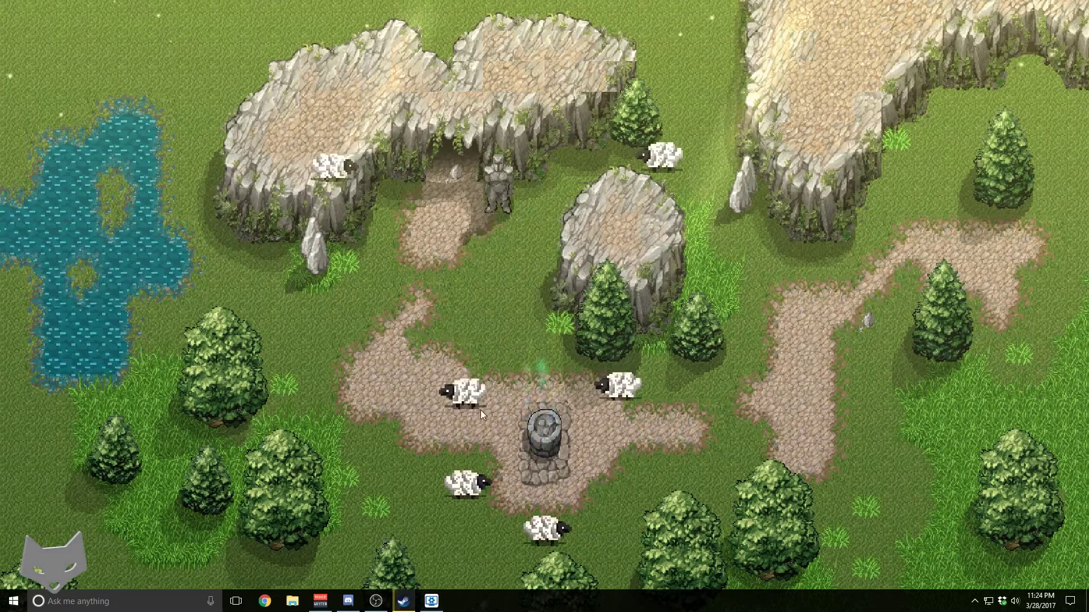
{"action": "left_click_drag", "start_coordinate": [481, 410], "coordinate": [941, 159]}
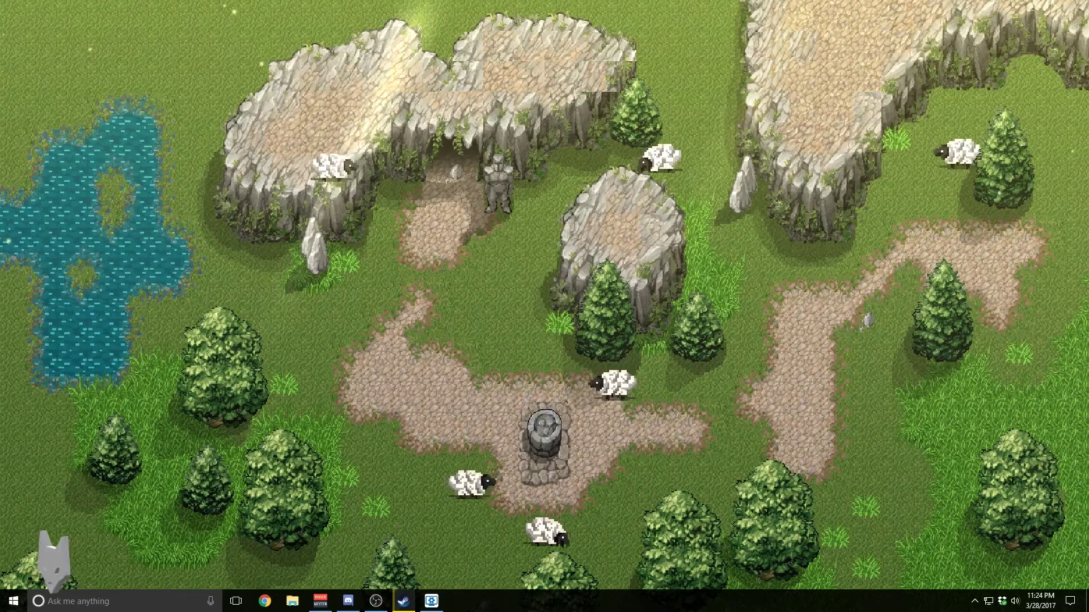
Apply the Aquarium 4K wallpaper to monitor 1 and move the wallpaper browser off the screen to view it.
{"action": "left_click_drag", "start_coordinate": [1088, 90], "coordinate": [589, 89]}
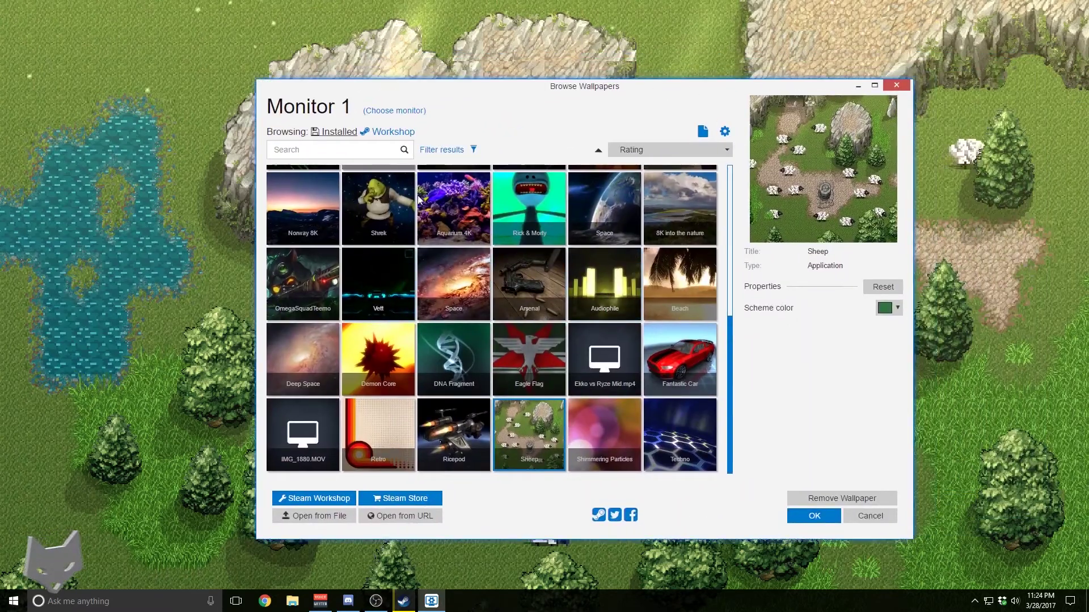
{"action": "left_click", "coordinate": [454, 209]}
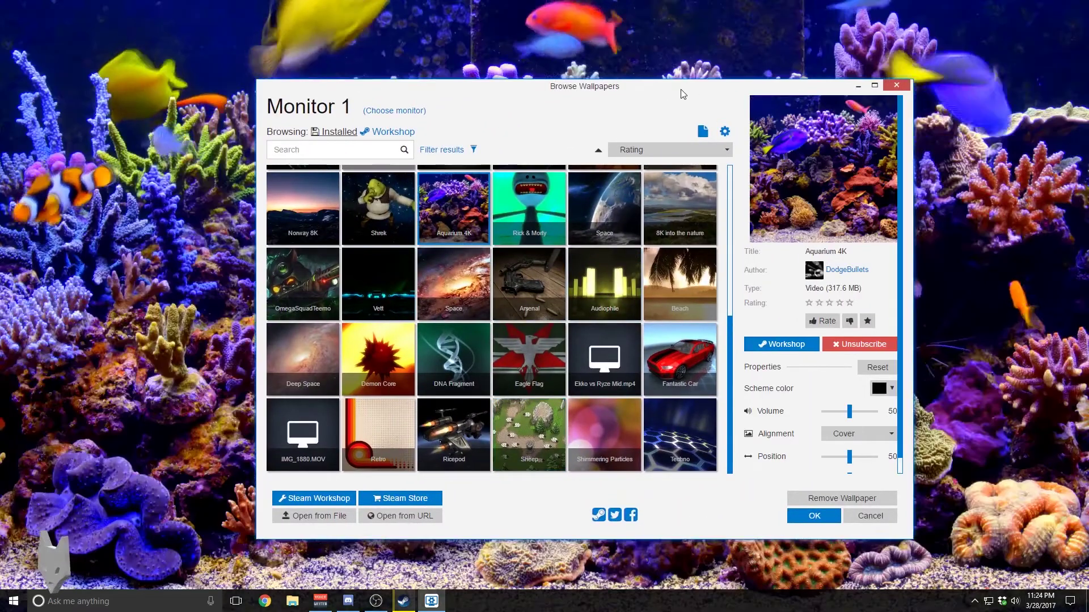
{"action": "left_click_drag", "start_coordinate": [681, 89], "coordinate": [0, 369]}
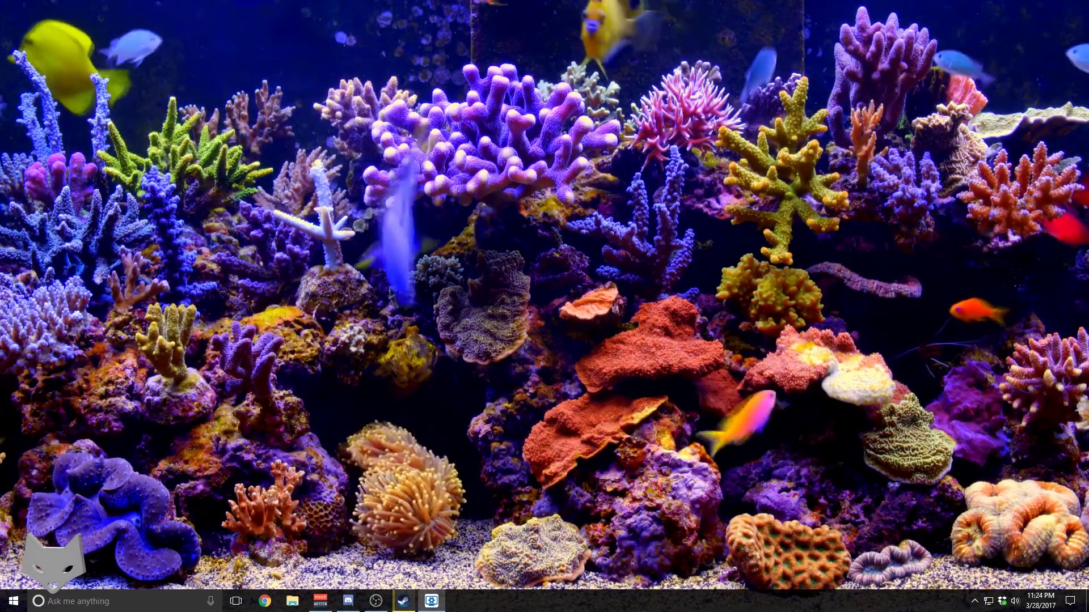
Bring the wallpaper browser back onto the screen, apply the Space planet wallpaper to monitor 1 and reposition the browser.
{"action": "left_click_drag", "start_coordinate": [0, 368], "coordinate": [604, 83]}
{"action": "left_click", "coordinate": [511, 187]}
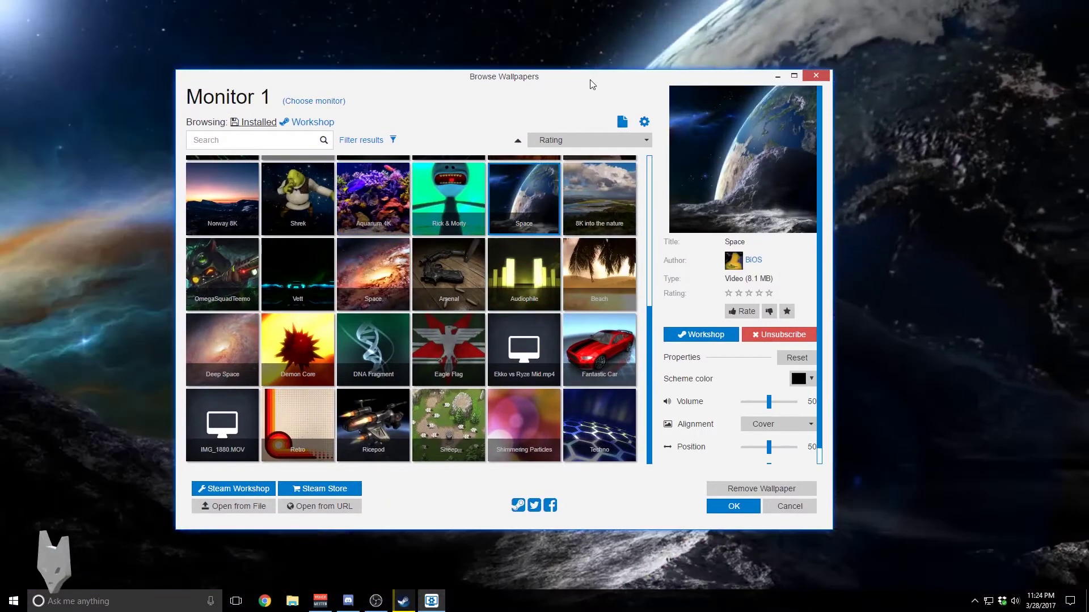
{"action": "left_click_drag", "start_coordinate": [590, 84], "coordinate": [202, 58]}
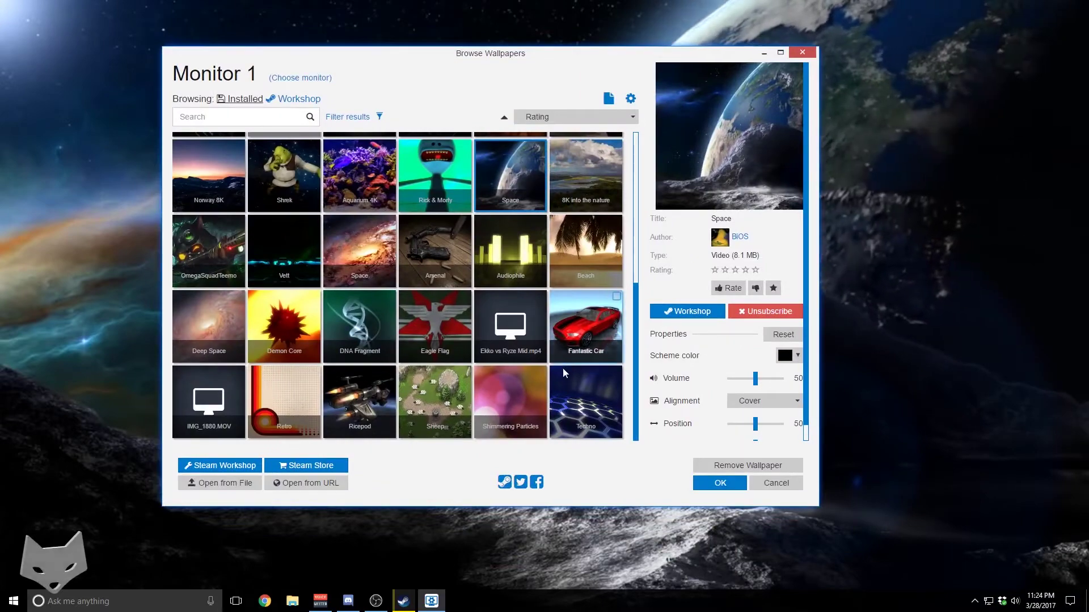
Apply the Techno wallpaper to monitor 1 and shift the browser aside to reveal more of it.
{"action": "scroll", "coordinate": [513, 347], "scroll_direction": "up", "scroll_amount": 2}
{"action": "scroll", "coordinate": [574, 402], "scroll_direction": "down", "scroll_amount": 2}
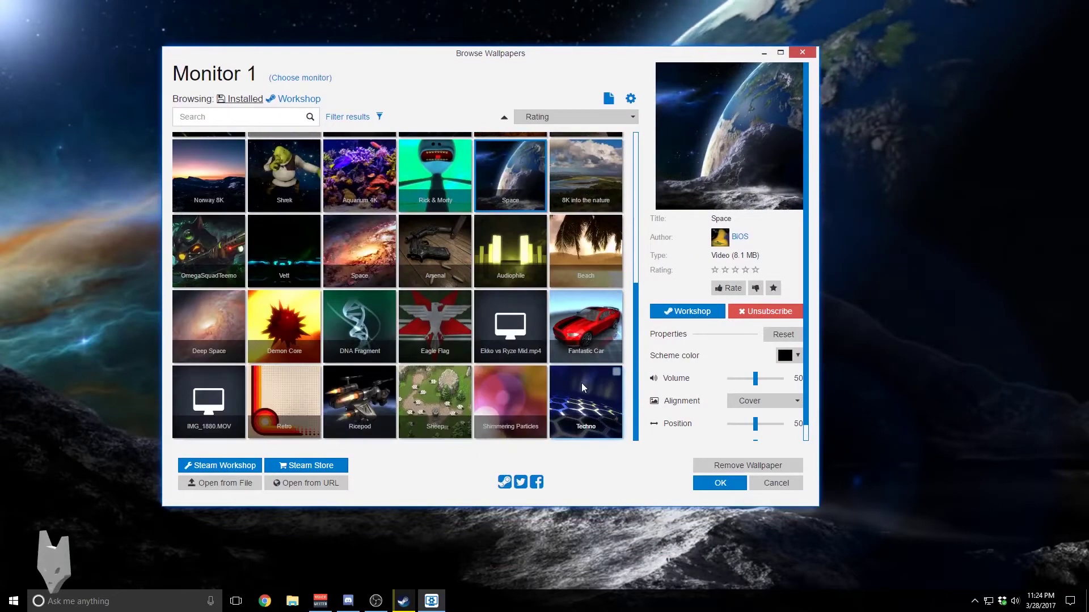
{"action": "left_click", "coordinate": [581, 383]}
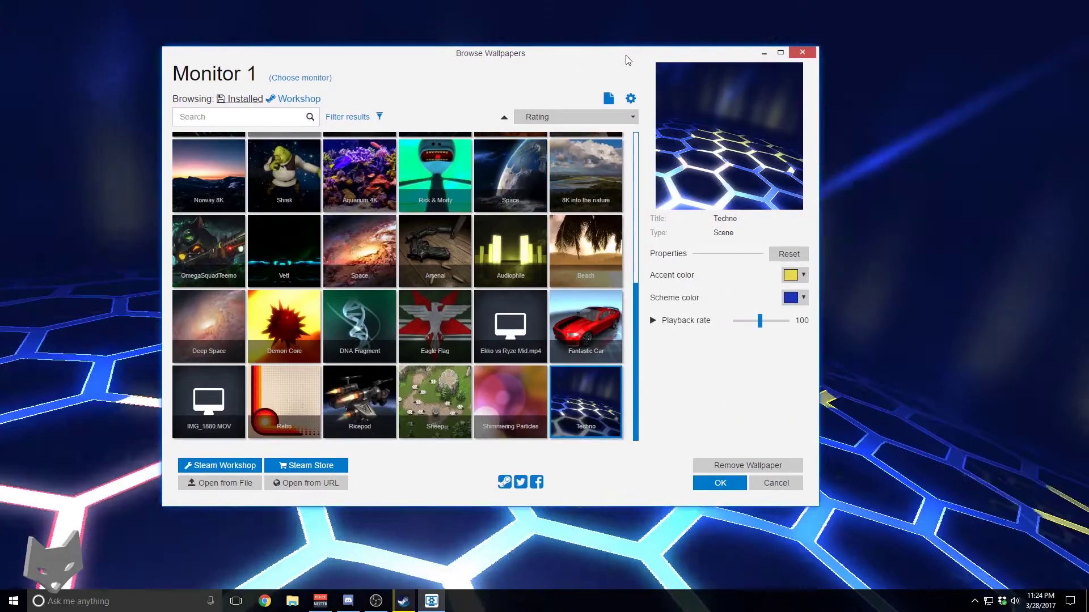
{"action": "left_click_drag", "start_coordinate": [625, 56], "coordinate": [552, 89]}
Set Techno's scheme color to #31b31a and its accent color to #e64ddb, moving the browser to view the result.
{"action": "left_click", "coordinate": [723, 335]}
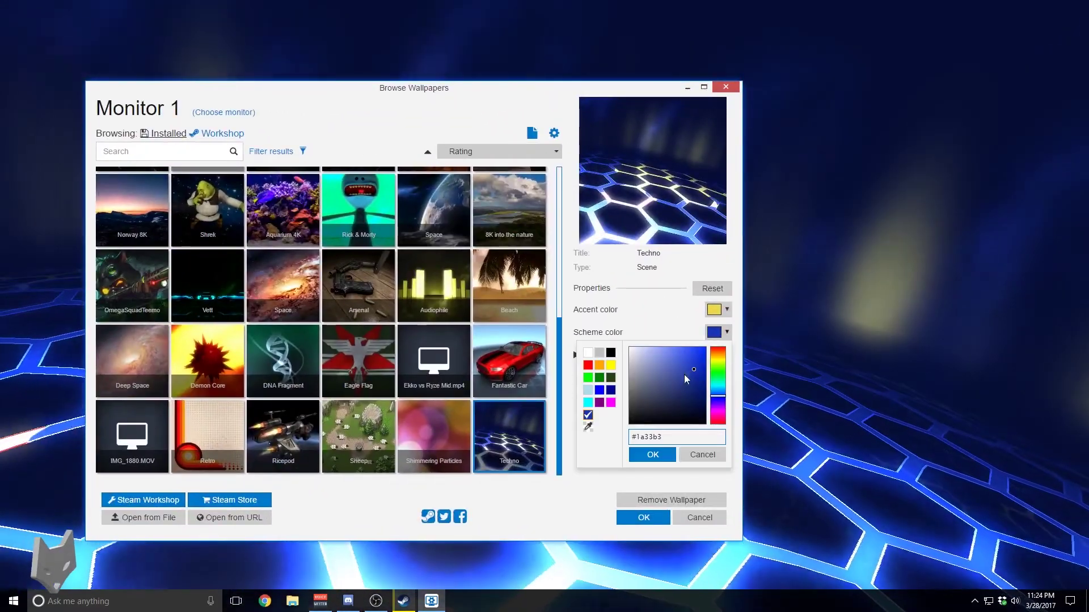
{"action": "left_click", "coordinate": [718, 369]}
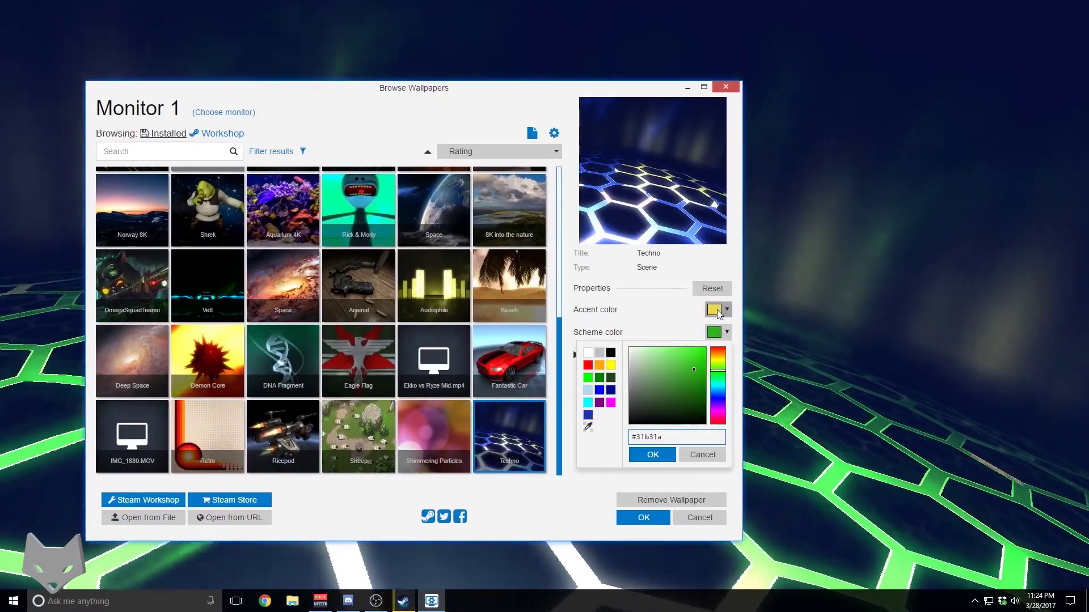
{"action": "left_click", "coordinate": [727, 309]}
{"action": "left_click", "coordinate": [717, 393]}
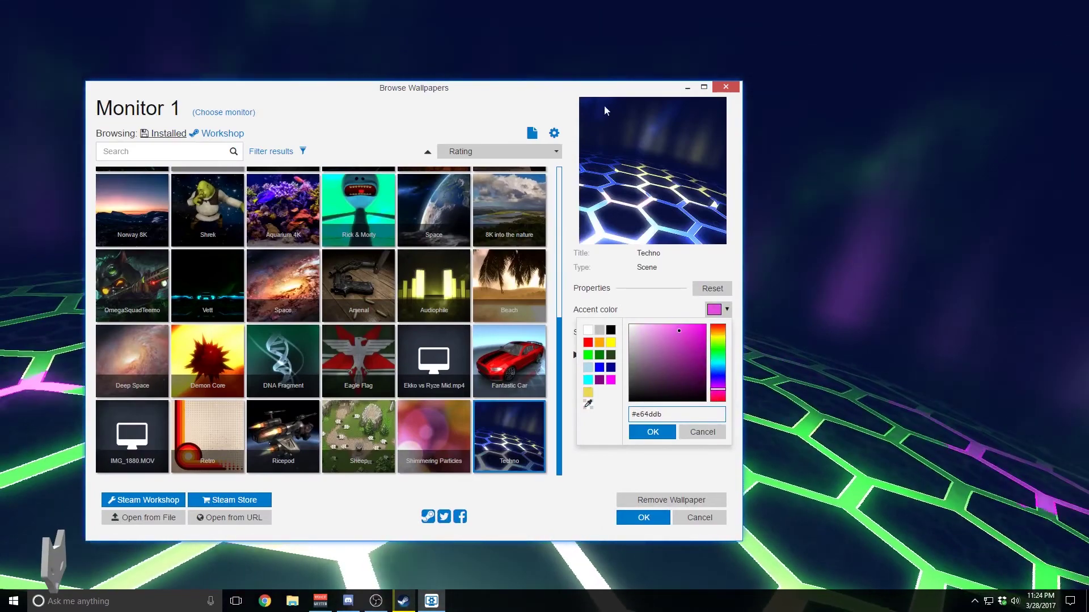
{"action": "left_click_drag", "start_coordinate": [612, 87], "coordinate": [682, 120]}
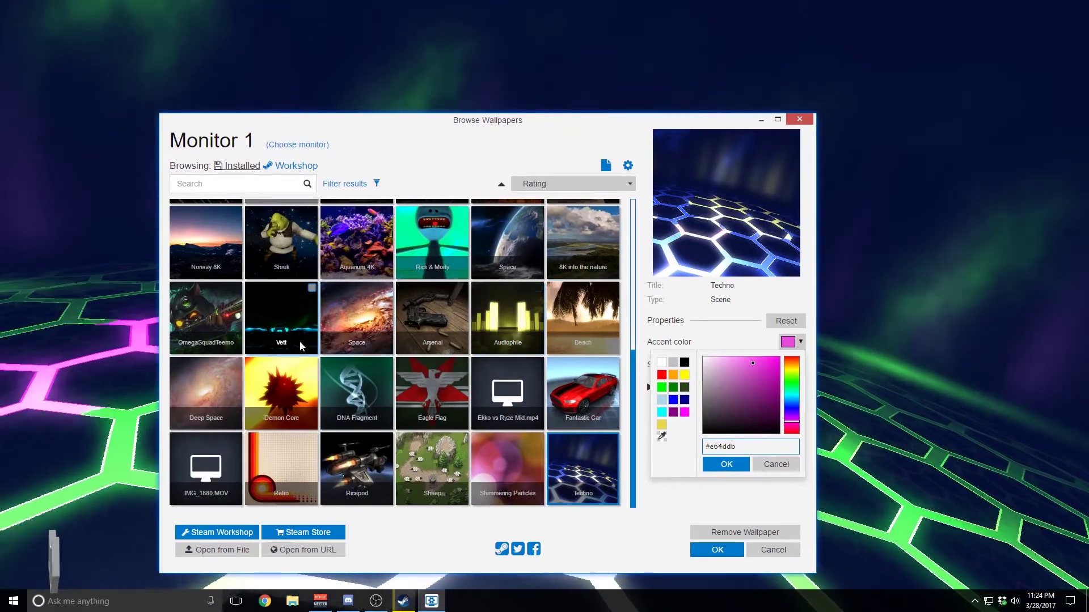
Apply the Polygonal Planet Project wallpaper to monitor 1, agreeing to open its external application.
{"action": "scroll", "coordinate": [422, 427], "scroll_direction": "up", "scroll_amount": 5}
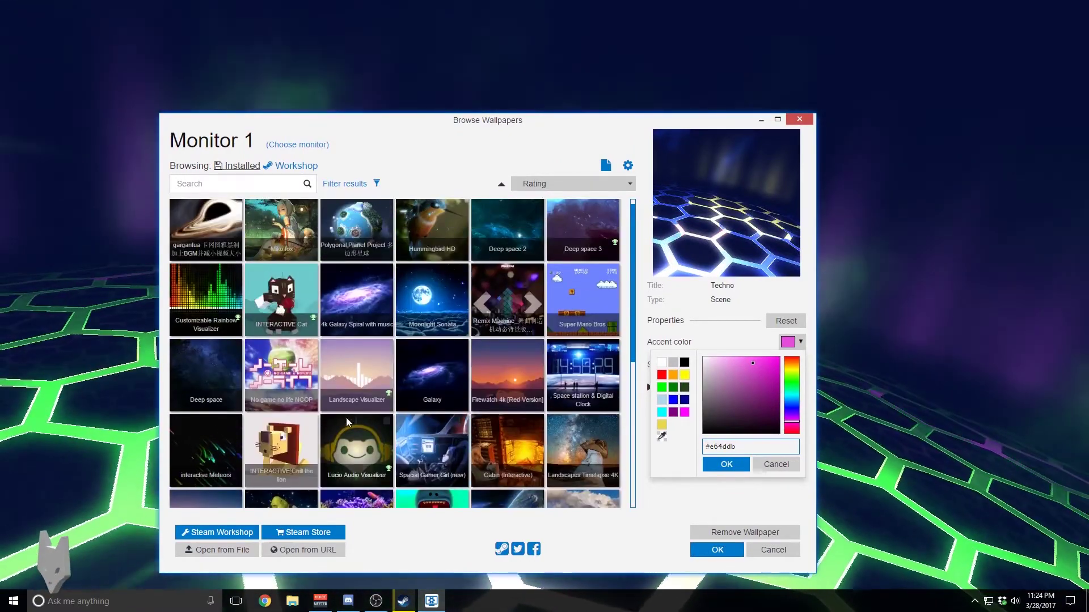
{"action": "scroll", "coordinate": [271, 377], "scroll_direction": "up", "scroll_amount": 1}
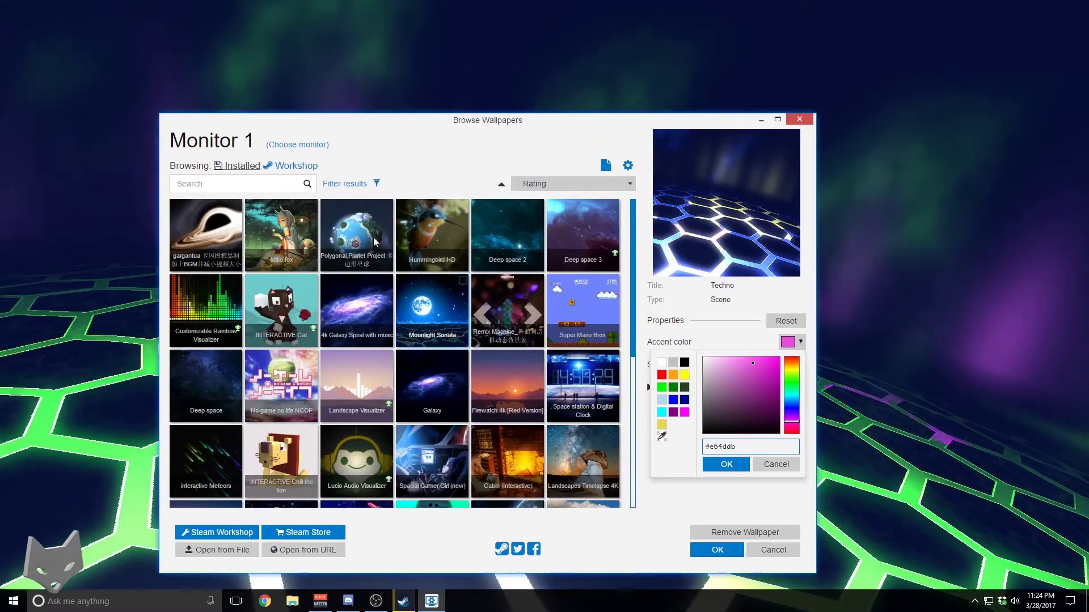
{"action": "left_click", "coordinate": [372, 224]}
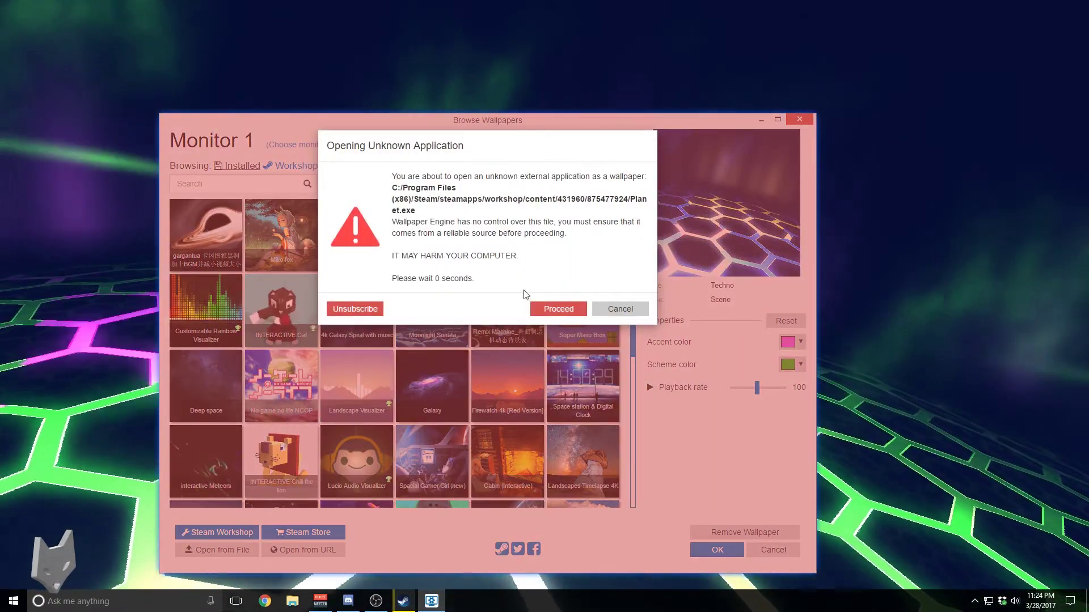
{"action": "left_click", "coordinate": [545, 304]}
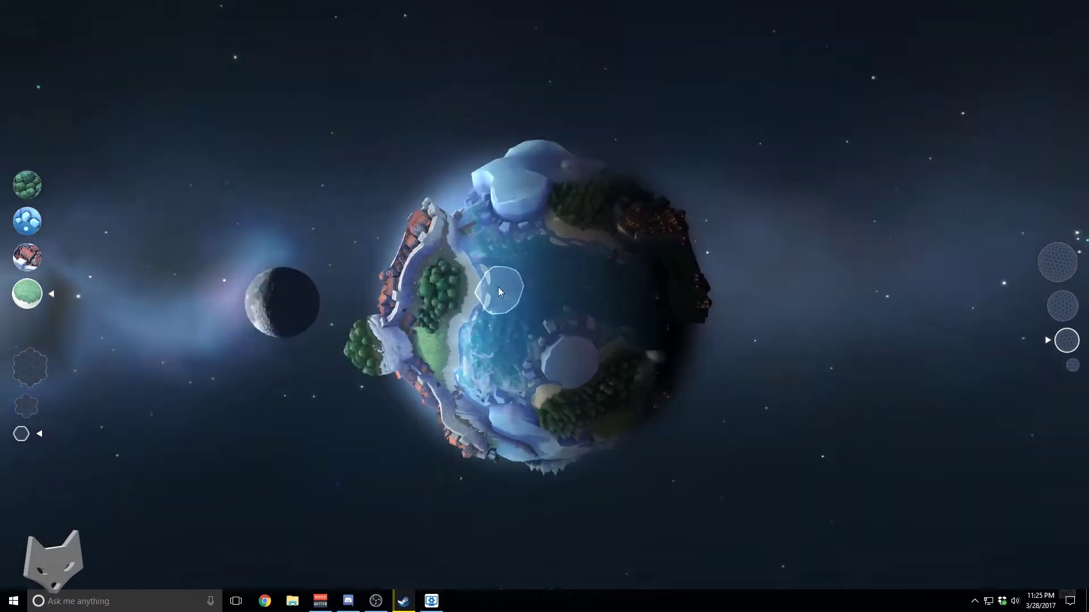
Rotate the planet to its walled town and raise the green terrain beside the town walls.
{"action": "left_click_drag", "start_coordinate": [498, 291], "coordinate": [347, 299]}
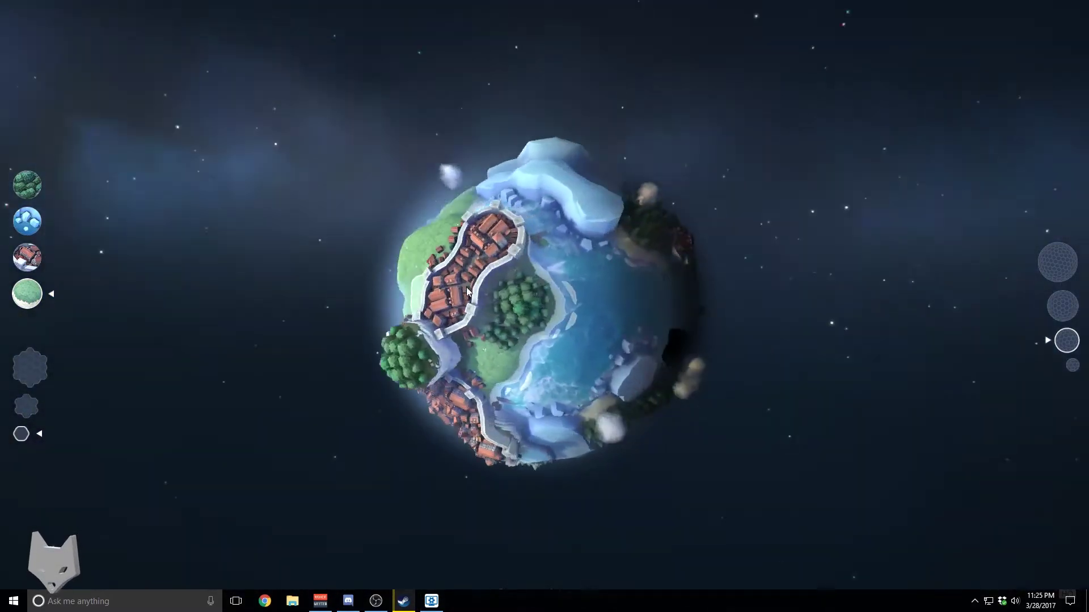
{"action": "left_click_drag", "start_coordinate": [467, 287], "coordinate": [549, 308]}
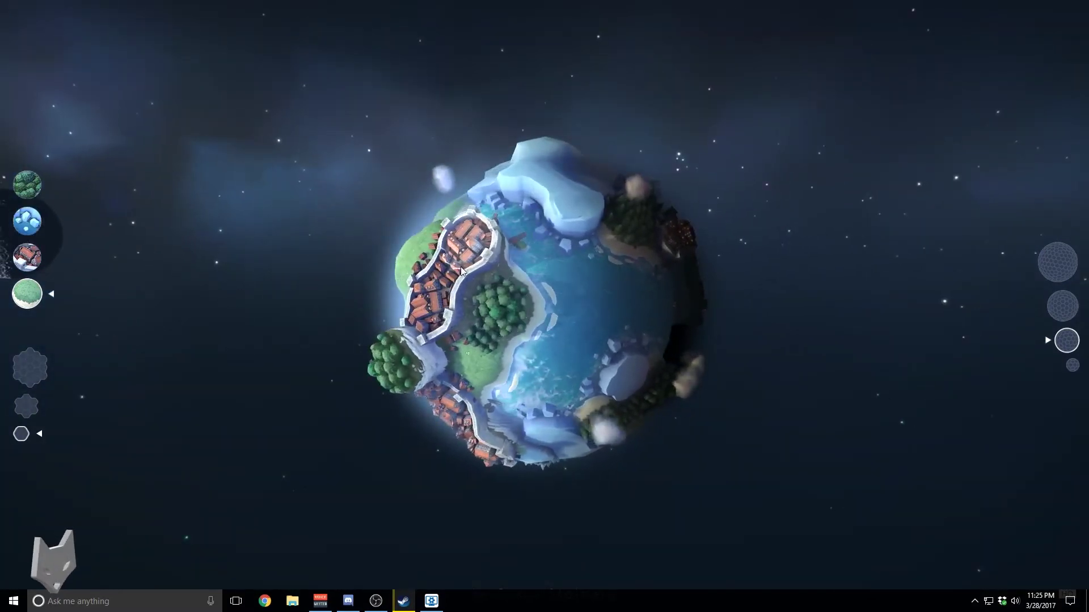
{"action": "left_click_drag", "start_coordinate": [461, 267], "coordinate": [512, 287]}
{"action": "left_click", "coordinate": [423, 263]}
{"action": "left_click", "coordinate": [437, 243]}
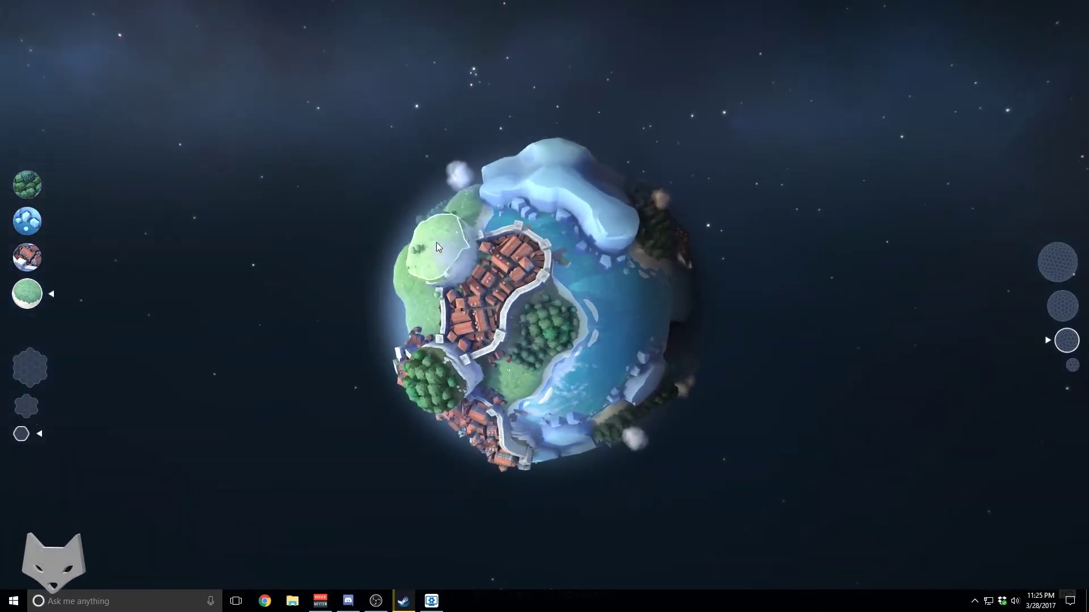
{"action": "left_click", "coordinate": [437, 245]}
{"action": "left_click", "coordinate": [487, 209]}
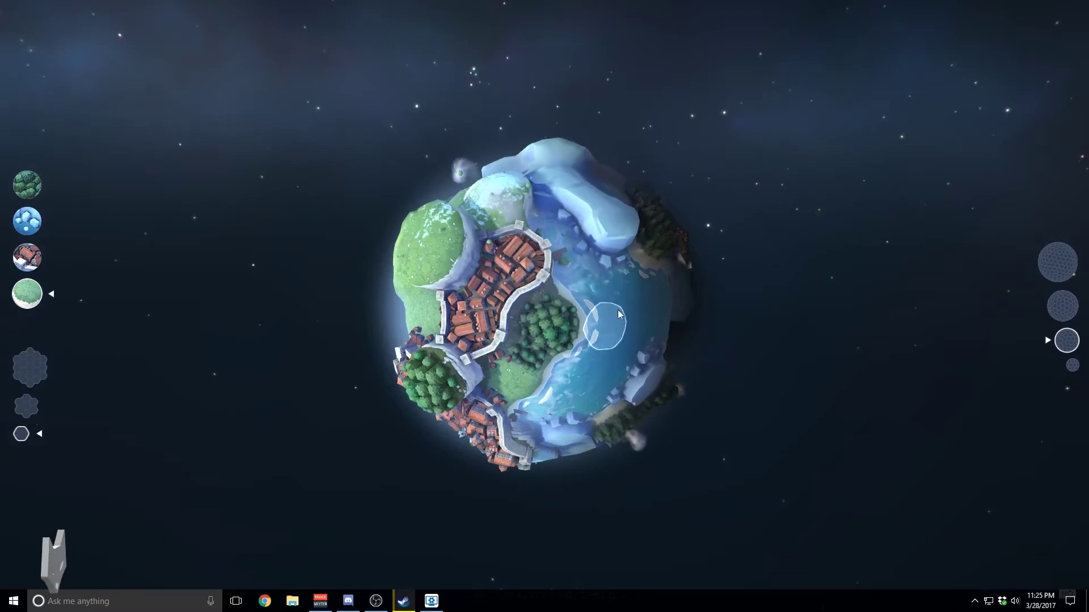
Rotate the planet to its night side and add grassland over the water there.
{"action": "left_click_drag", "start_coordinate": [618, 310], "coordinate": [340, 328]}
{"action": "left_click", "coordinate": [33, 374]}
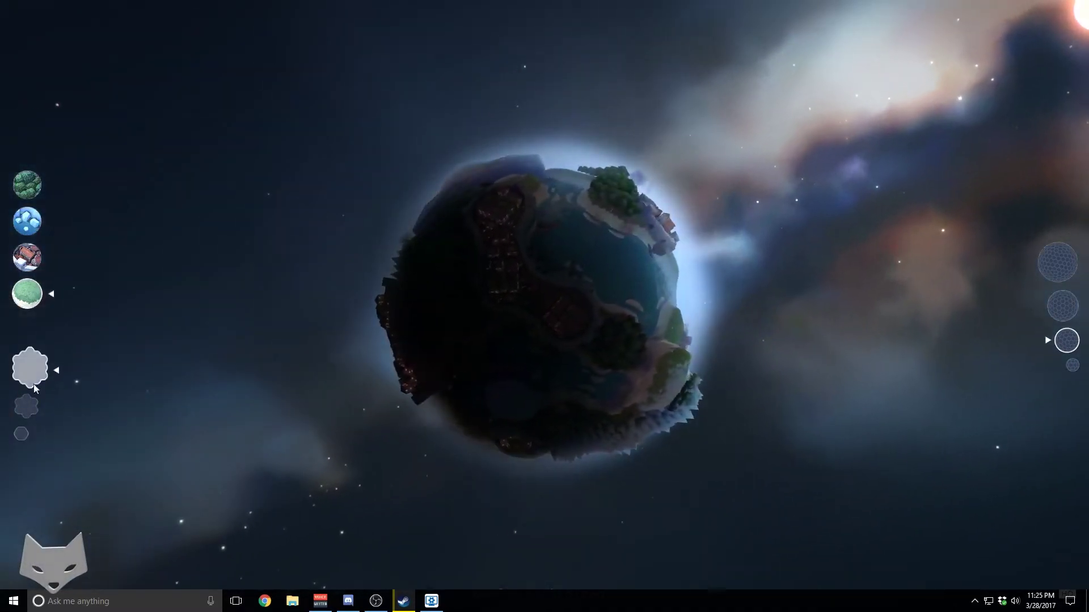
{"action": "left_click", "coordinate": [540, 302]}
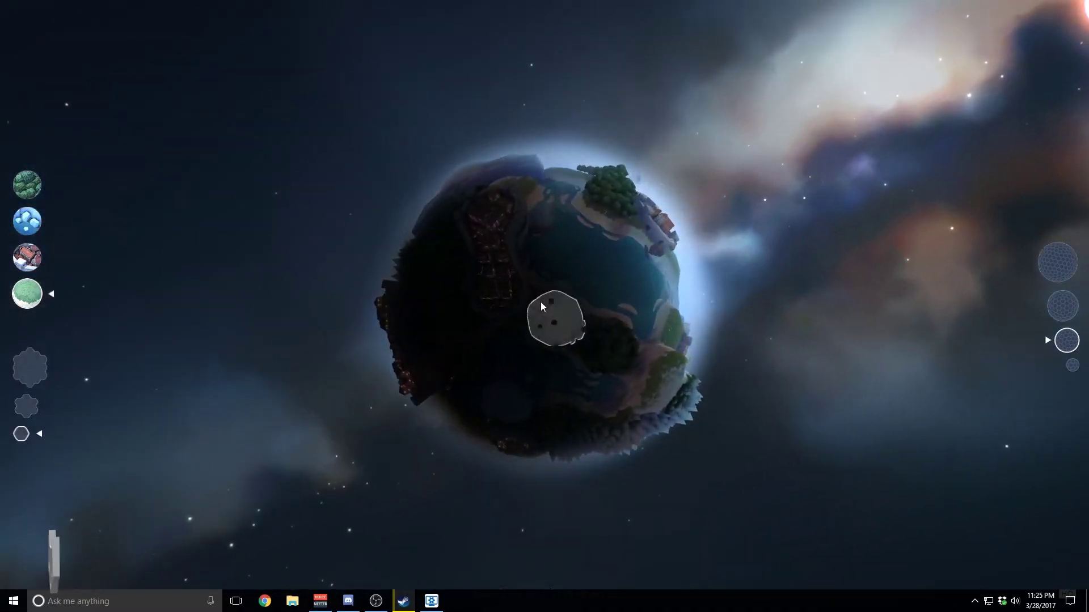
{"action": "left_click", "coordinate": [573, 264]}
{"action": "left_click", "coordinate": [617, 250]}
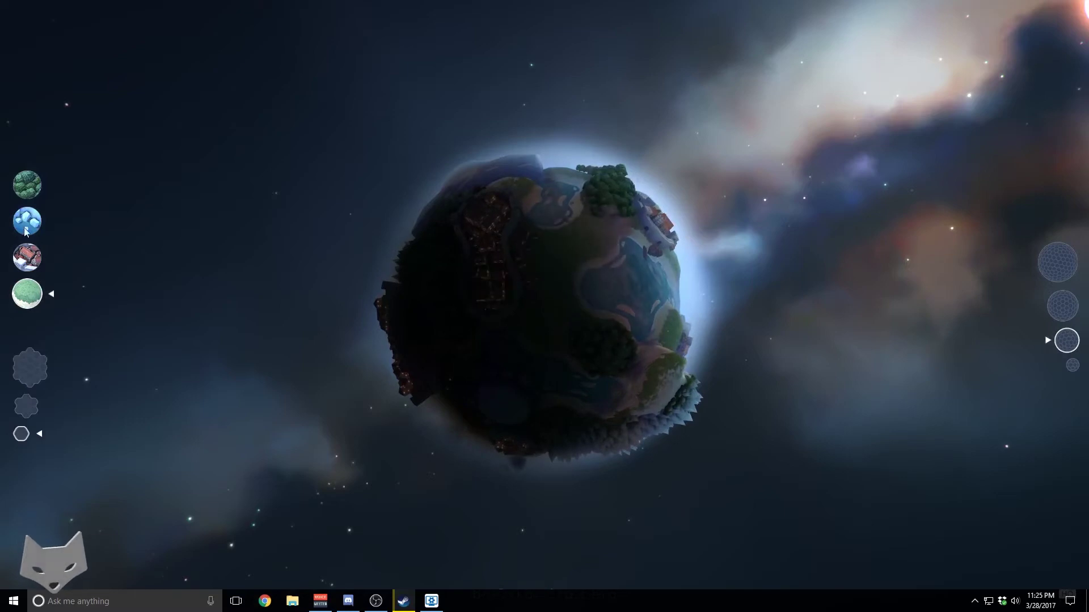
{"action": "mouse_move", "coordinate": [648, 261]}
{"action": "left_mouse_down"}
{"action": "mouse_move", "coordinate": [564, 271]}
{"action": "mouse_move", "coordinate": [535, 257]}
{"action": "mouse_move", "coordinate": [456, 339]}
{"action": "mouse_move", "coordinate": [604, 281]}
{"action": "mouse_move", "coordinate": [470, 370]}
{"action": "mouse_move", "coordinate": [577, 328]}
{"action": "mouse_move", "coordinate": [713, 242]}
{"action": "left_mouse_up"}
Move the wallpaper browser off the screen to view the INTERACTIVE Cat wallpaper, then bring the browser back.
{"action": "left_click_drag", "start_coordinate": [1088, 88], "coordinate": [931, 88]}
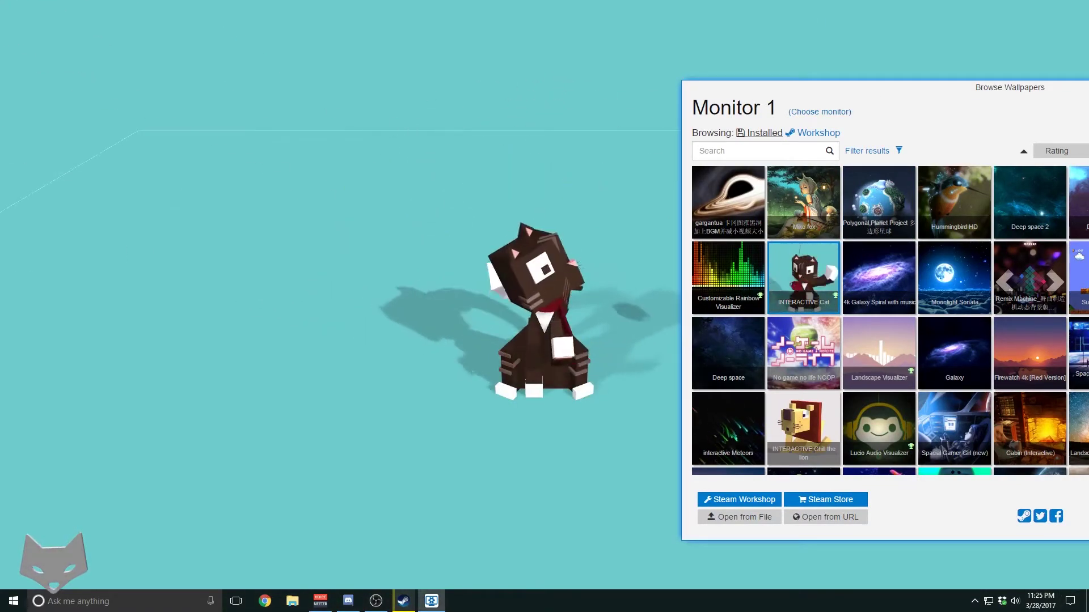
{"action": "left_click_drag", "start_coordinate": [903, 93], "coordinate": [1088, 104]}
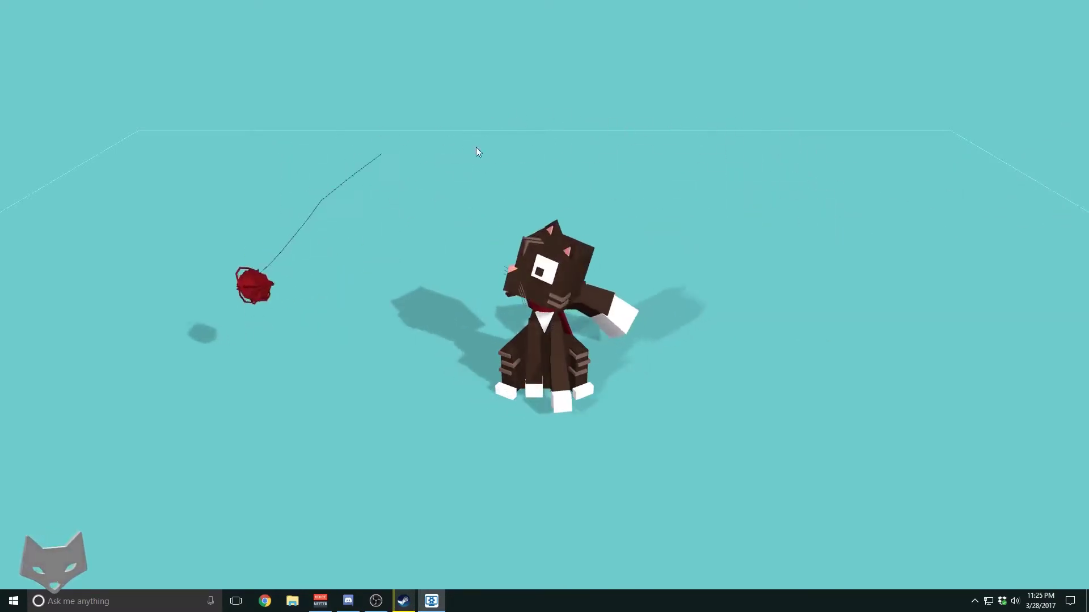
{"action": "left_click_drag", "start_coordinate": [1088, 121], "coordinate": [441, 66]}
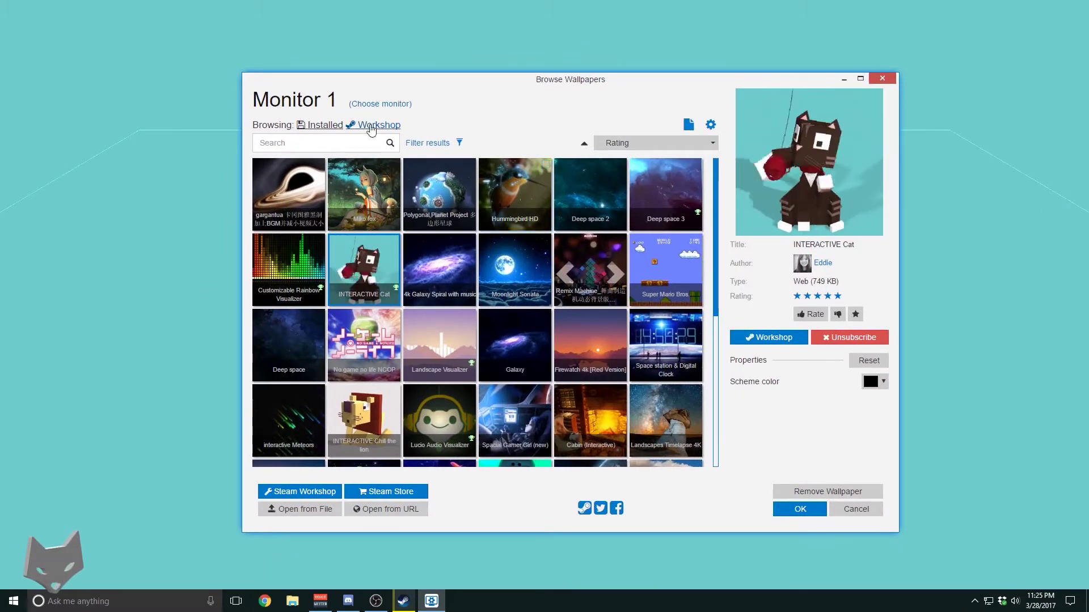
Browse the top-rated Workshop wallpapers, looking through pages 1 and 4 and opening page 8.
{"action": "left_click", "coordinate": [372, 126]}
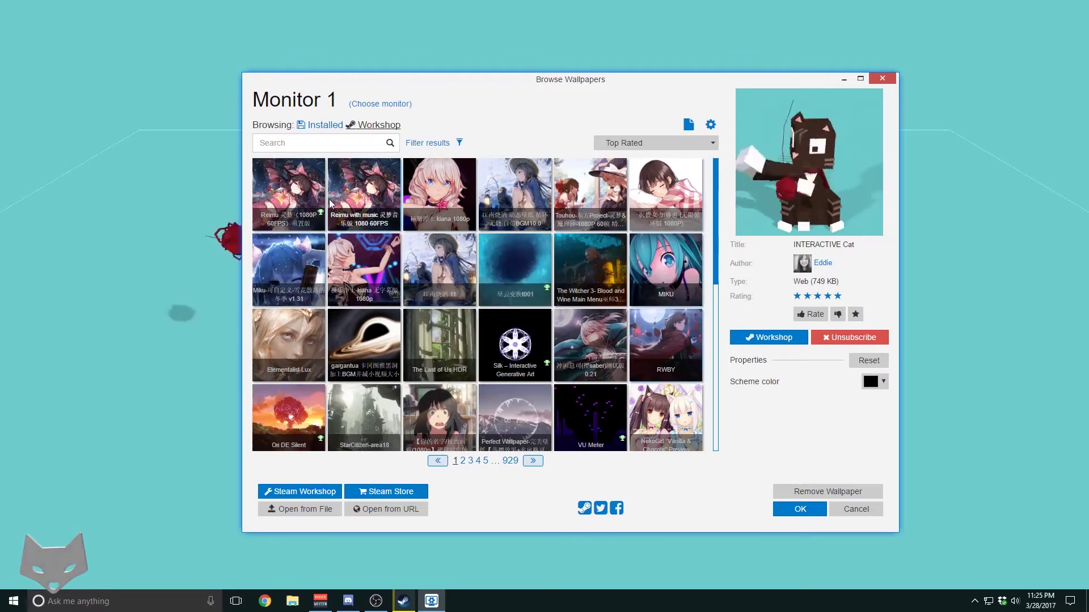
{"action": "scroll", "coordinate": [688, 283], "scroll_direction": "down", "scroll_amount": 3}
{"action": "scroll", "coordinate": [675, 294], "scroll_direction": "down", "scroll_amount": 2}
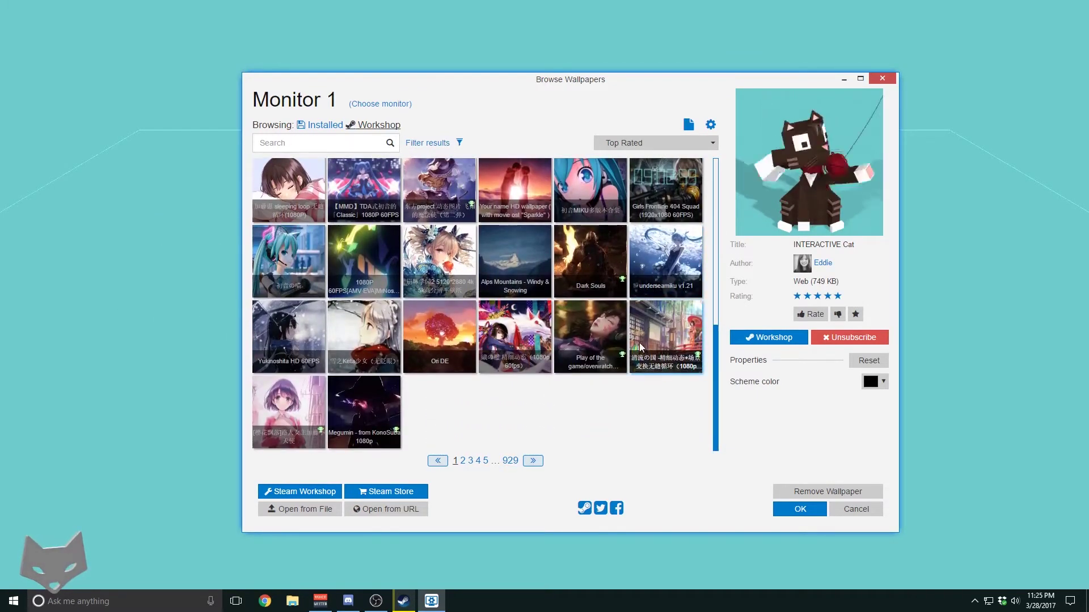
{"action": "left_click", "coordinate": [479, 461]}
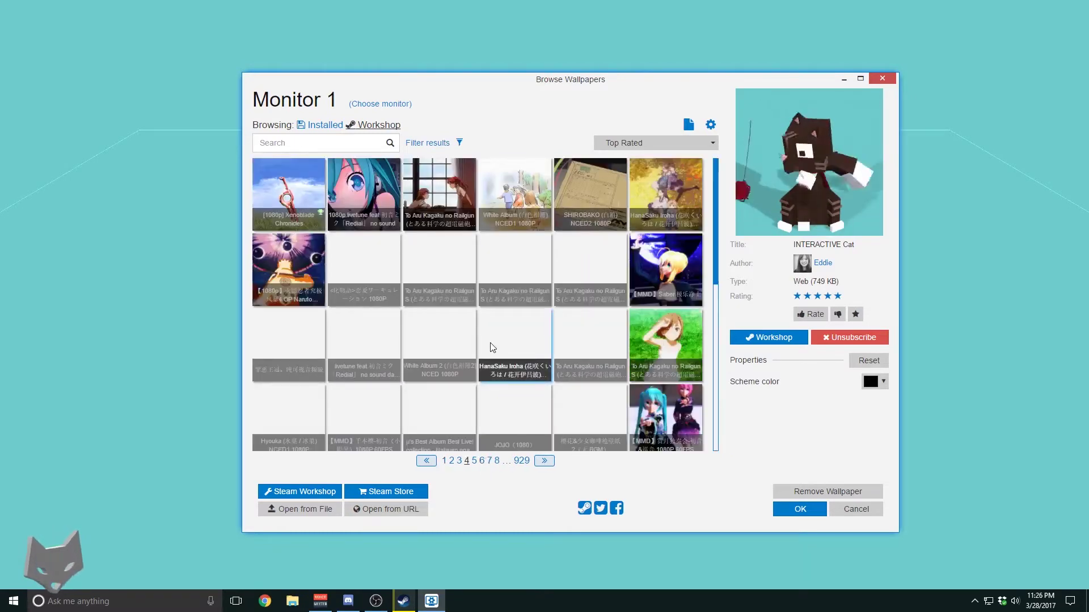
{"action": "scroll", "coordinate": [491, 346], "scroll_direction": "down", "scroll_amount": 5}
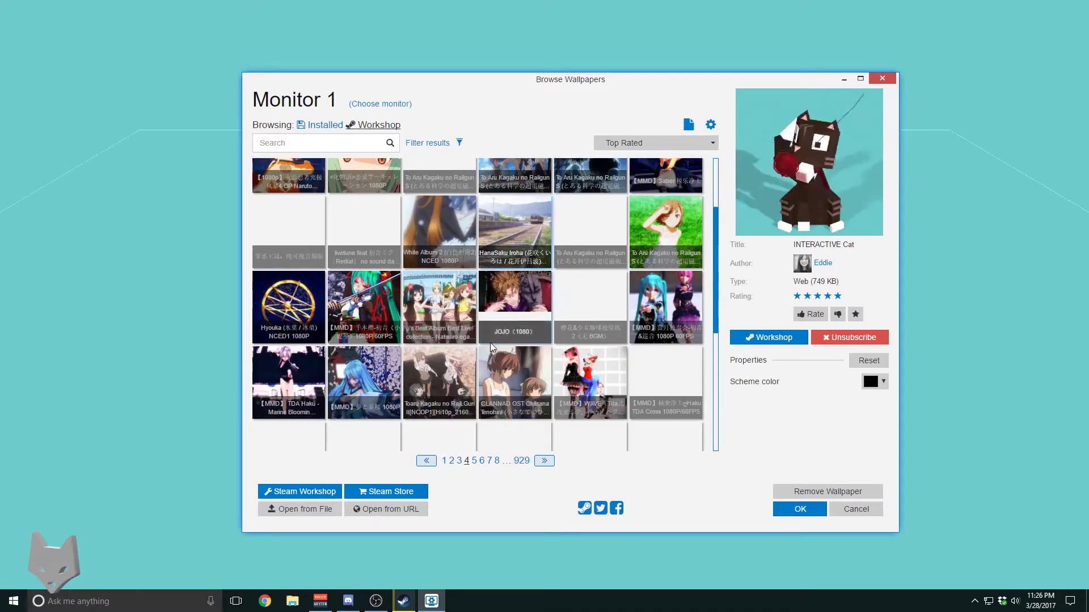
{"action": "scroll", "coordinate": [493, 348], "scroll_direction": "down", "scroll_amount": 1}
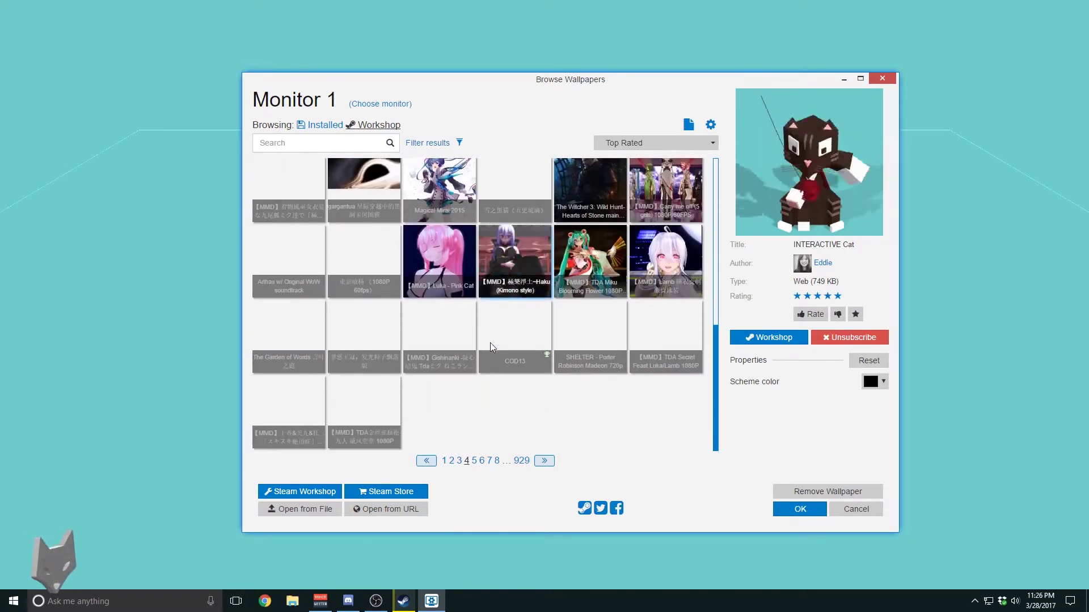
{"action": "left_click", "coordinate": [498, 461]}
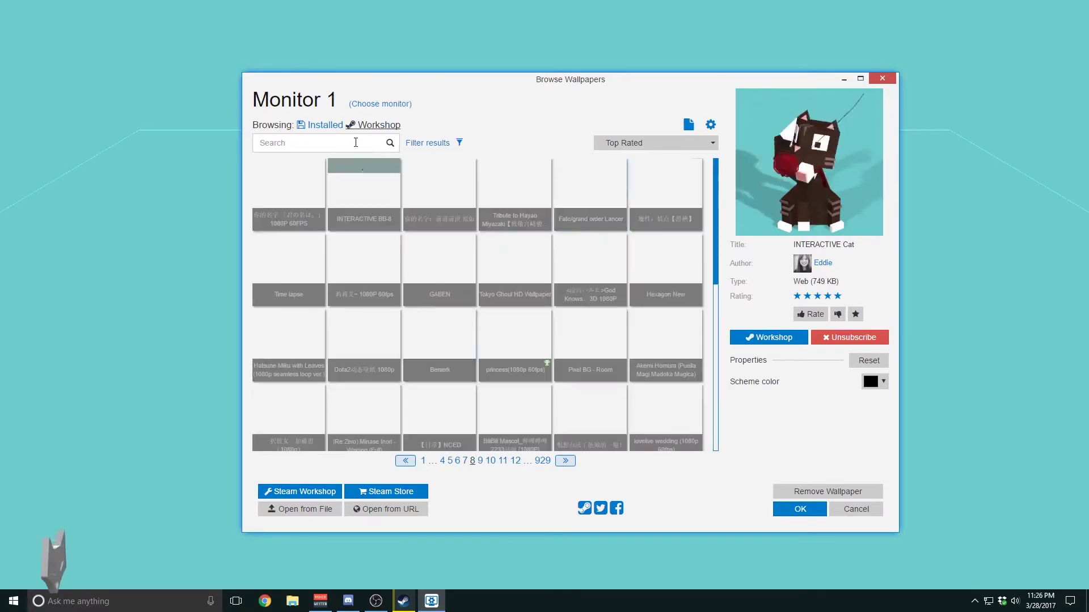
Search the Workshop for "space", look through the wallpapers found and return to the installed ones.
{"action": "type", "text": "space"}
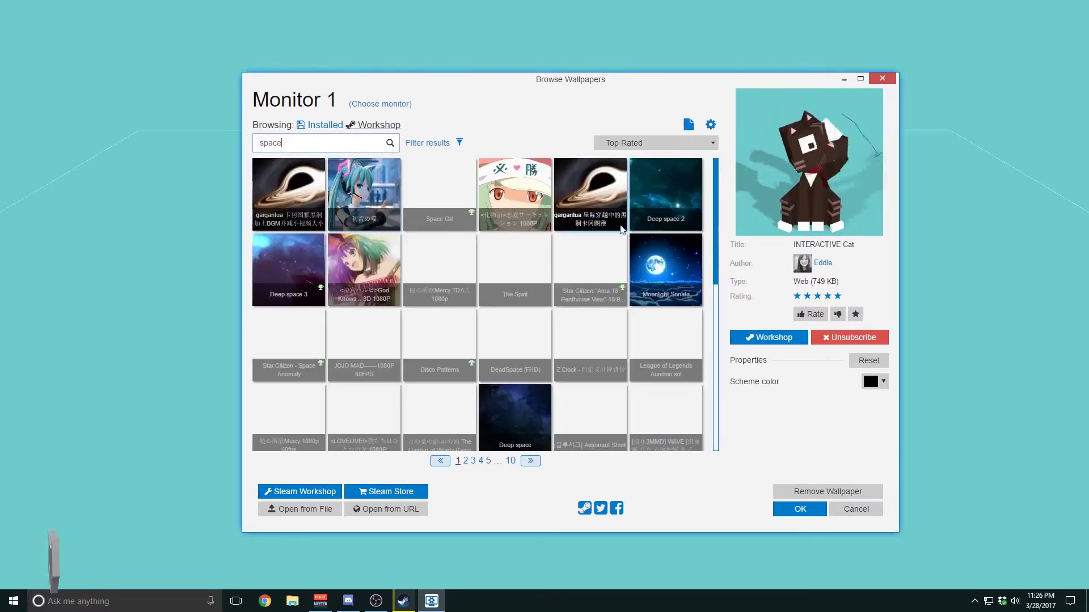
{"action": "scroll", "coordinate": [585, 311], "scroll_direction": "down", "scroll_amount": 2}
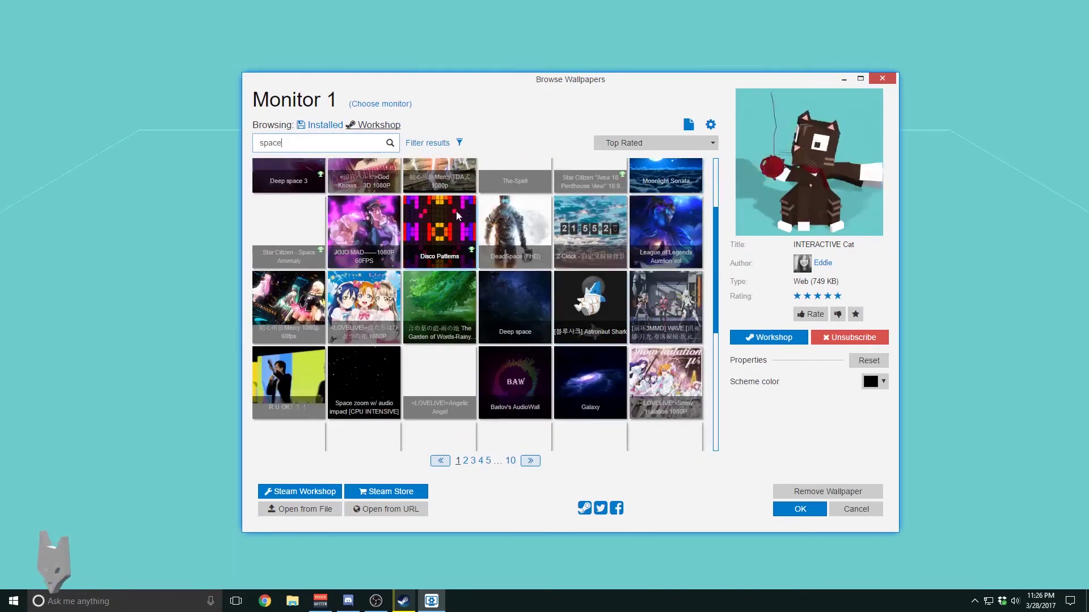
{"action": "left_click", "coordinate": [321, 127]}
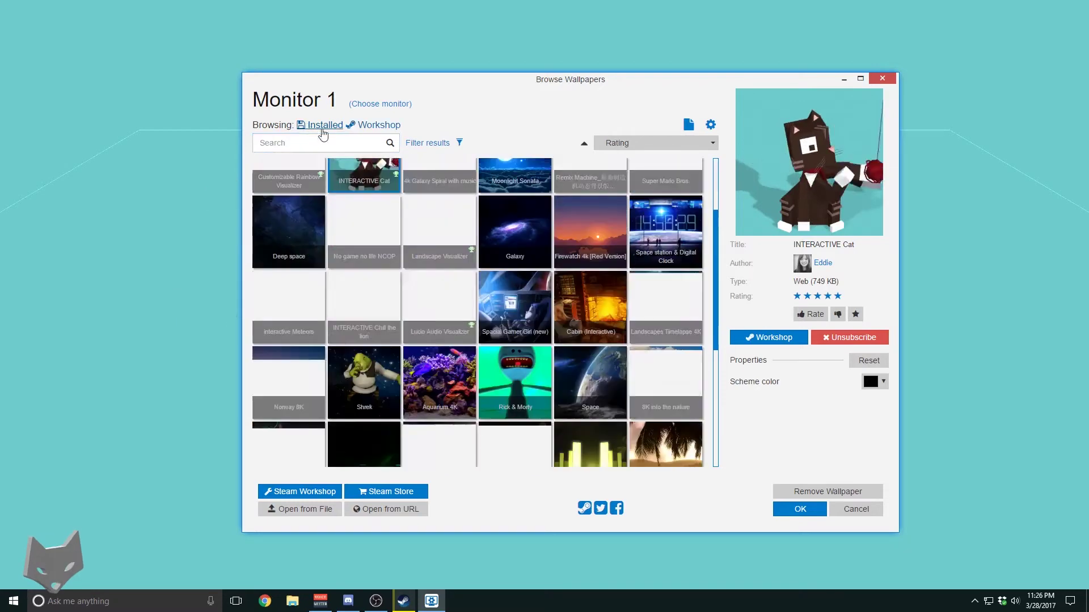
Apply the installed Audiophile wallpaper to monitor 1, confirm the choice and clear the desktop to view it.
{"action": "scroll", "coordinate": [572, 341], "scroll_direction": "down", "scroll_amount": 2}
{"action": "left_click", "coordinate": [598, 349]}
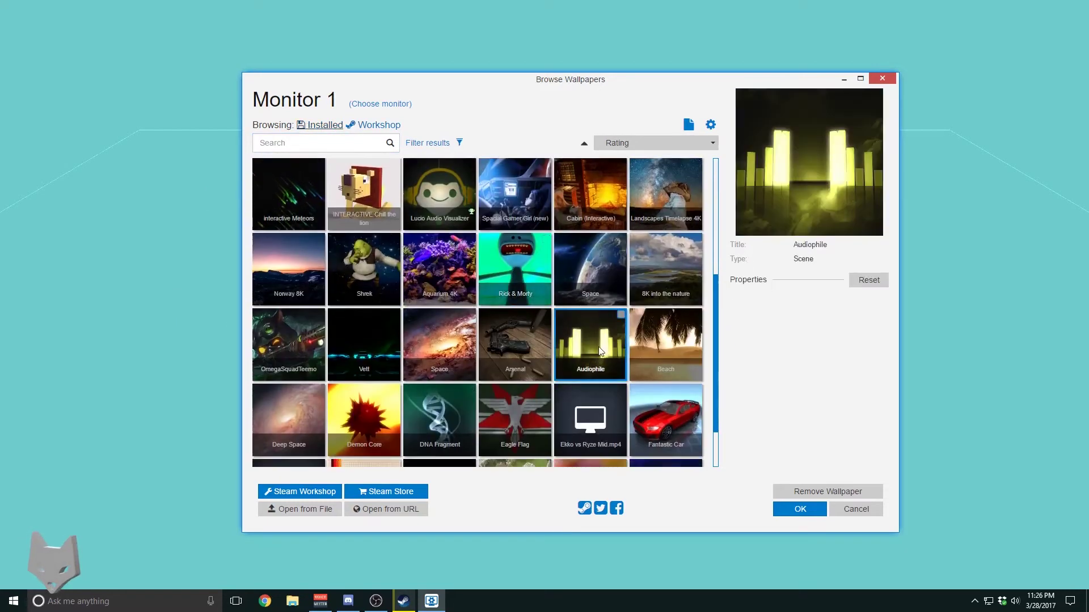
{"action": "left_click", "coordinate": [800, 509]}
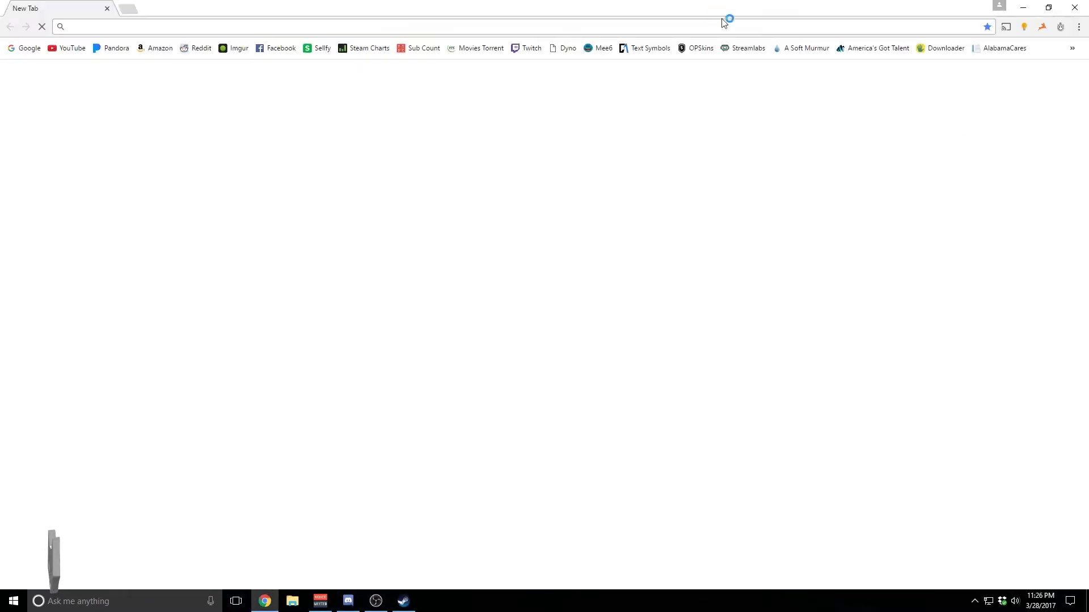
{"action": "left_click_drag", "start_coordinate": [722, 16], "coordinate": [1088, 16]}
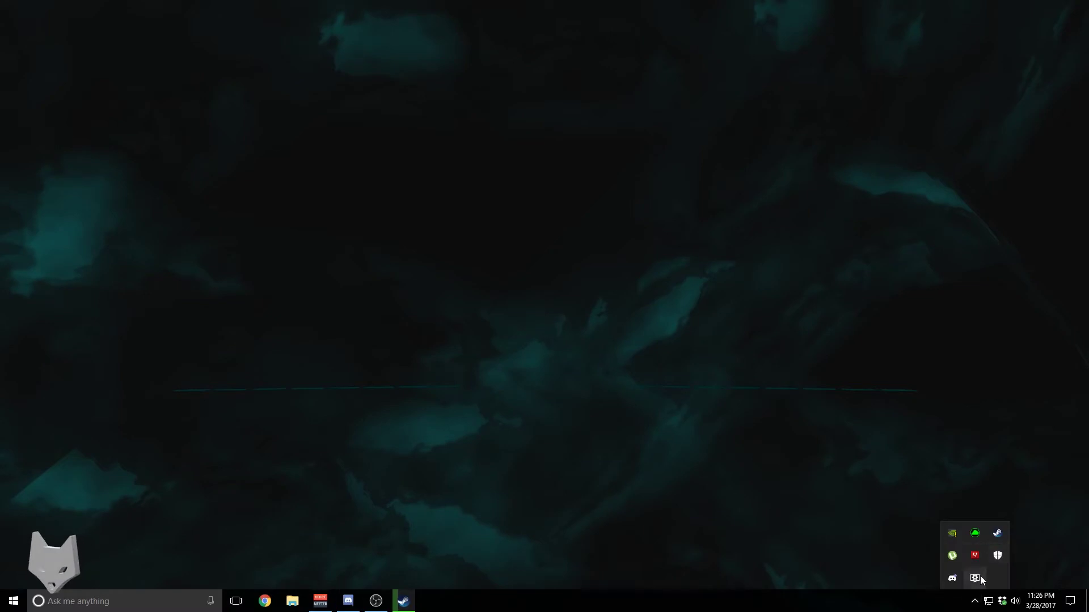
Reopen the wallpaper settings for monitor 1 and set Audiophile's scheme color to #ff0000.
{"action": "left_click", "coordinate": [975, 578]}
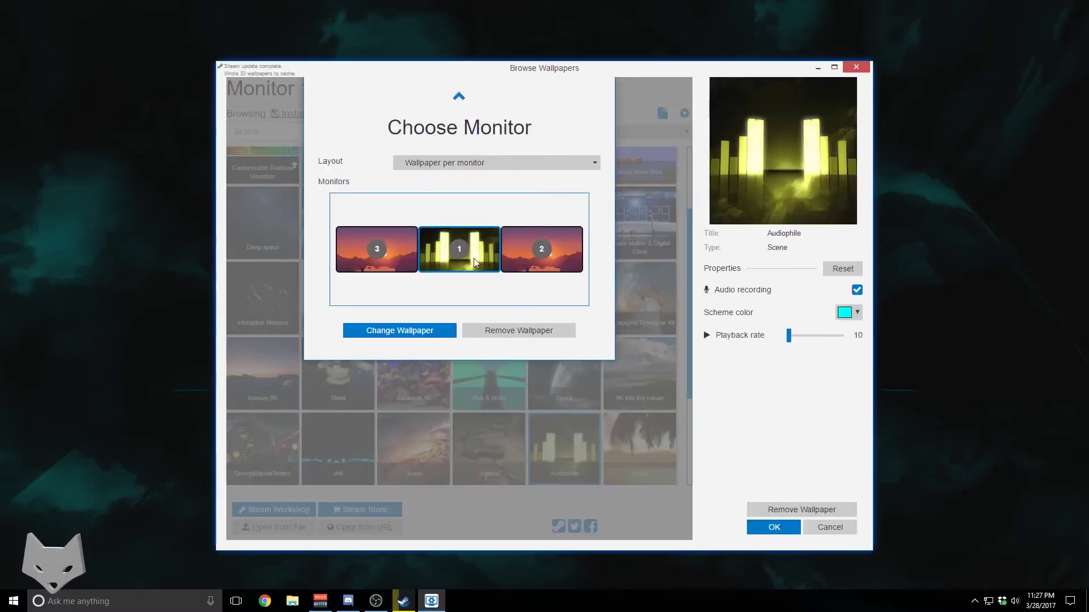
{"action": "left_click", "coordinate": [439, 332]}
{"action": "left_click", "coordinate": [845, 313]}
{"action": "left_click", "coordinate": [851, 328]}
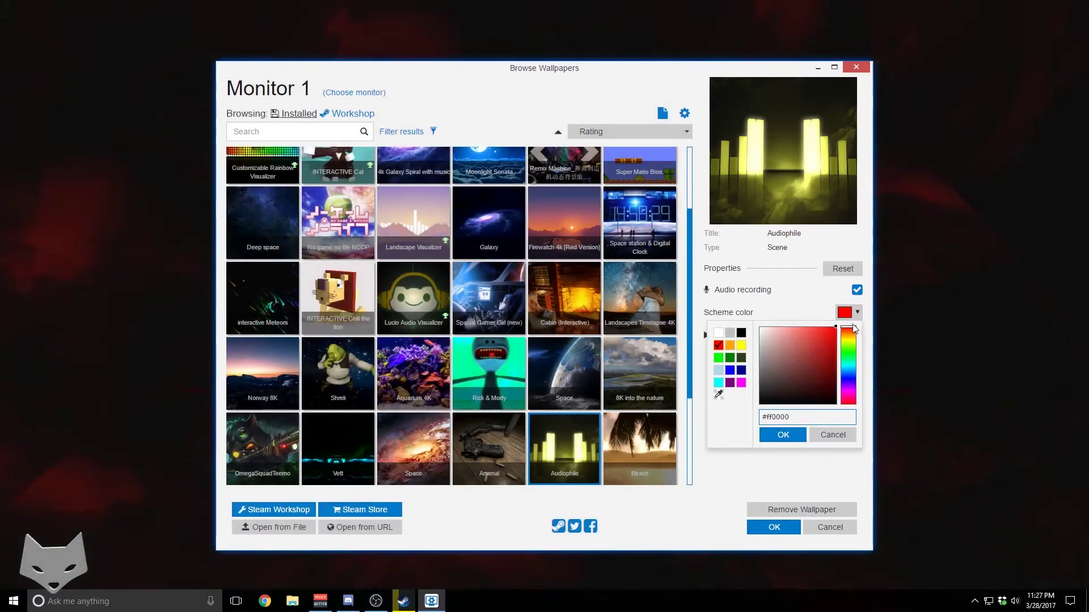
Find Ekko vs Ryze Mid.mp4 among the installed wallpapers, preview it on monitor 1 and try the desktop's context menu over it.
{"action": "left_click_drag", "start_coordinate": [697, 98], "coordinate": [708, 120]}
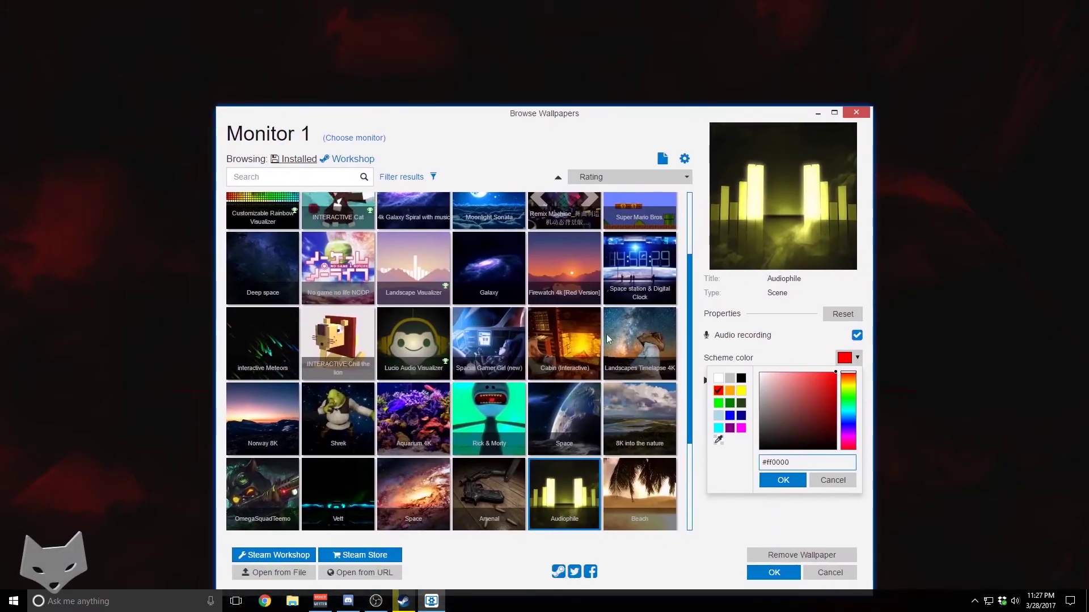
{"action": "scroll", "coordinate": [448, 324], "scroll_direction": "up", "scroll_amount": 2}
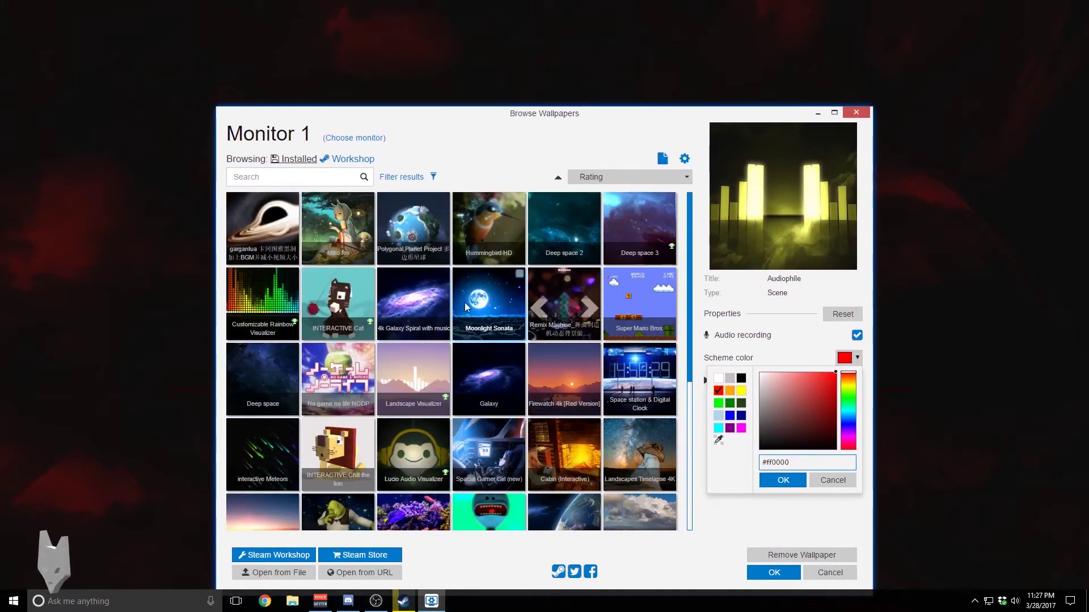
{"action": "scroll", "coordinate": [531, 362], "scroll_direction": "down", "scroll_amount": 5}
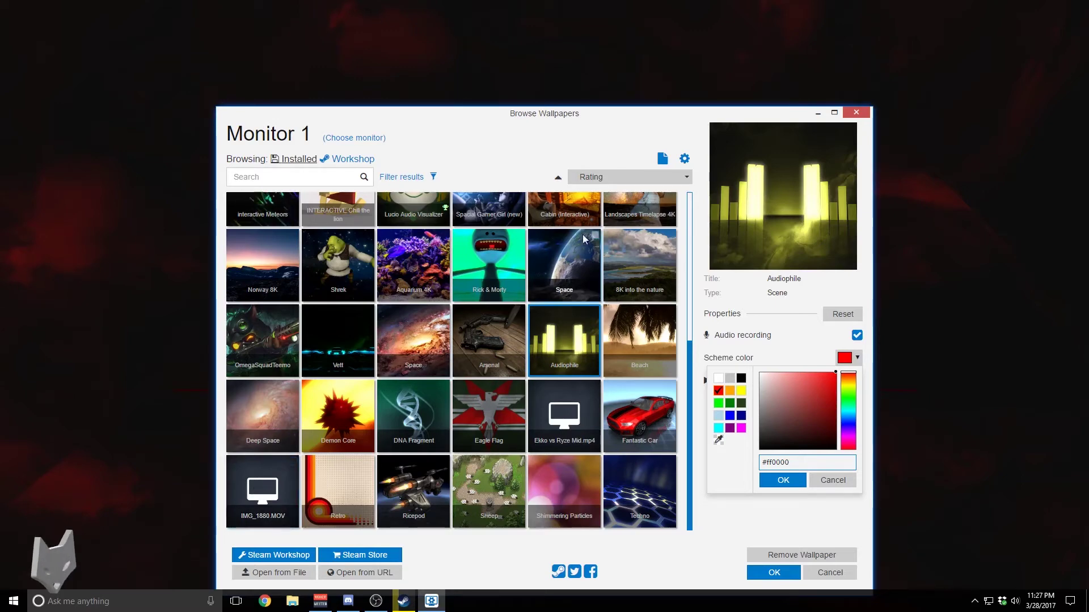
{"action": "left_click_drag", "start_coordinate": [752, 115], "coordinate": [720, 64]}
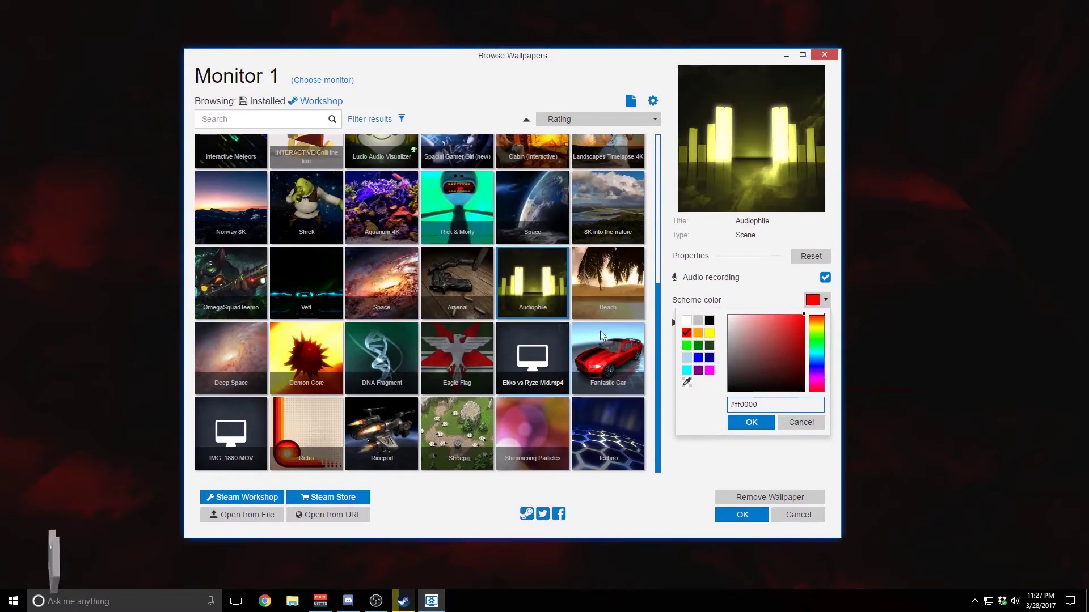
{"action": "left_click", "coordinate": [534, 366]}
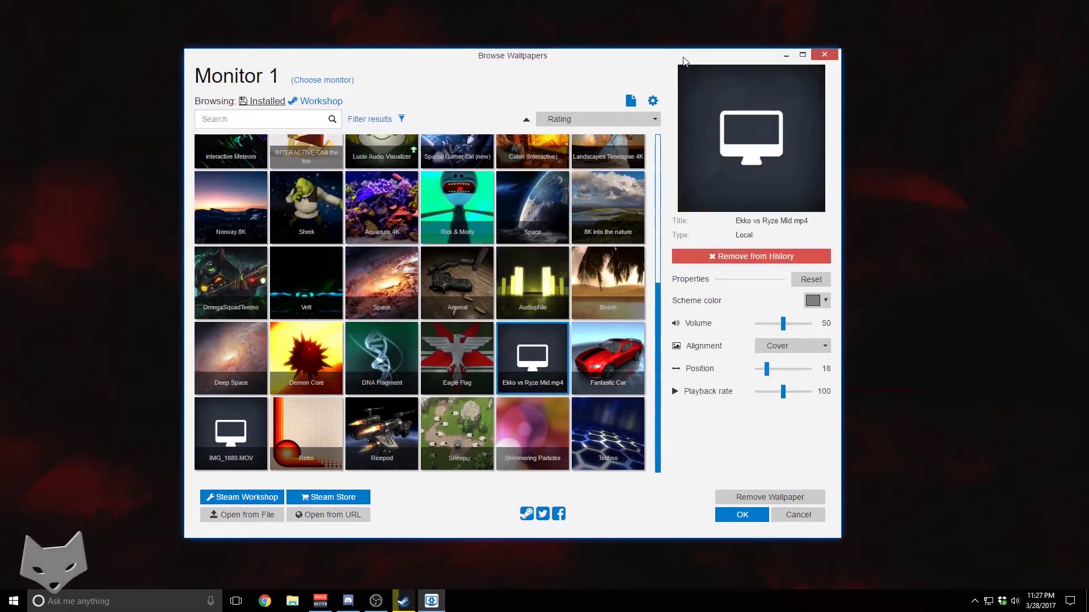
{"action": "left_click_drag", "start_coordinate": [643, 60], "coordinate": [0, 102]}
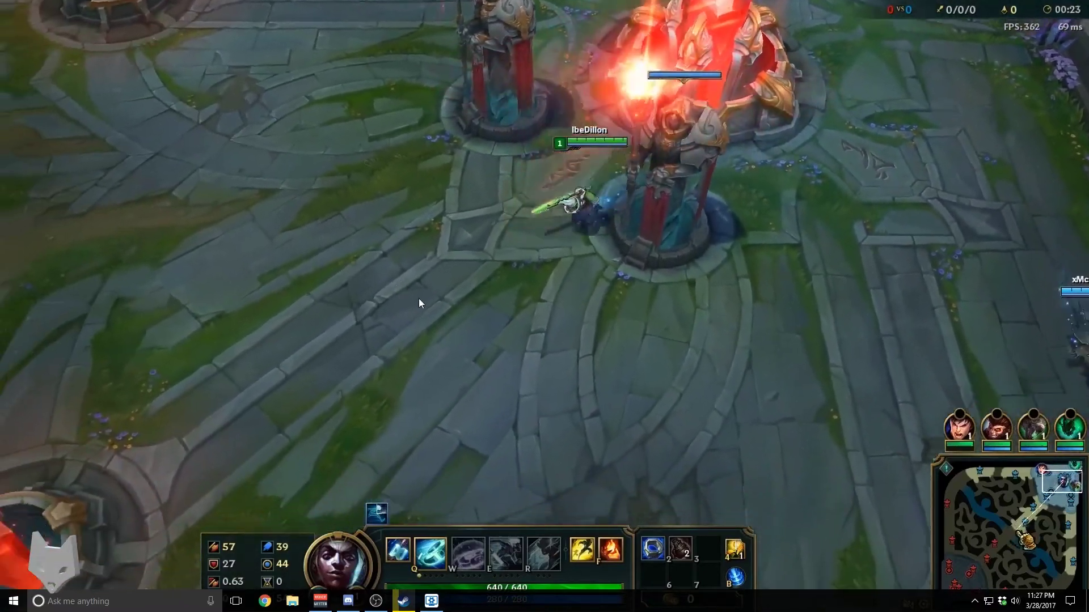
{"action": "right_click", "coordinate": [526, 276]}
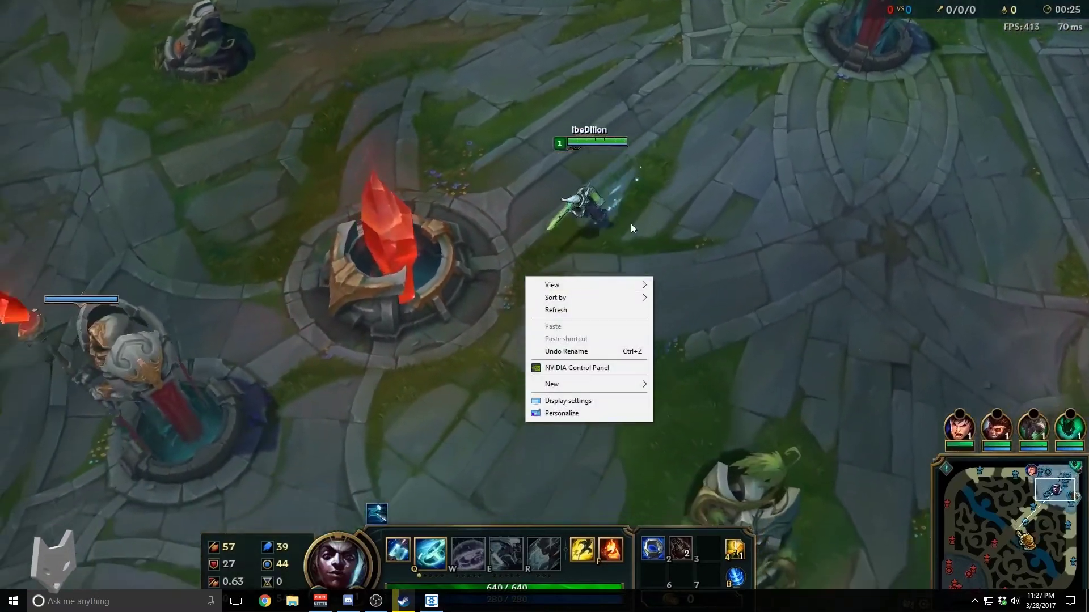
{"action": "left_click", "coordinate": [631, 224]}
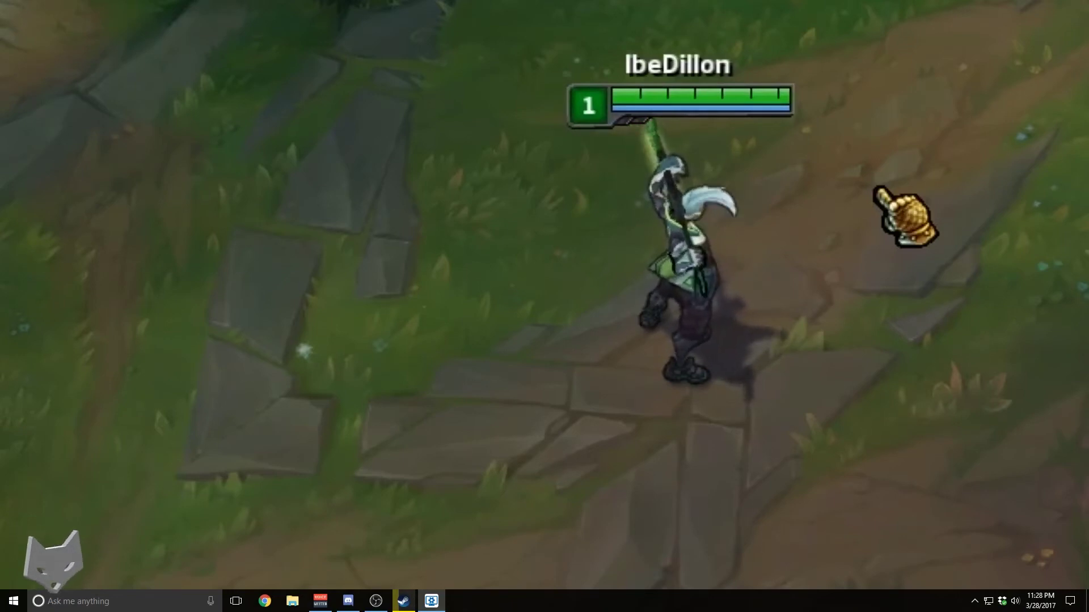
{"action": "right_click", "coordinate": [413, 195]}
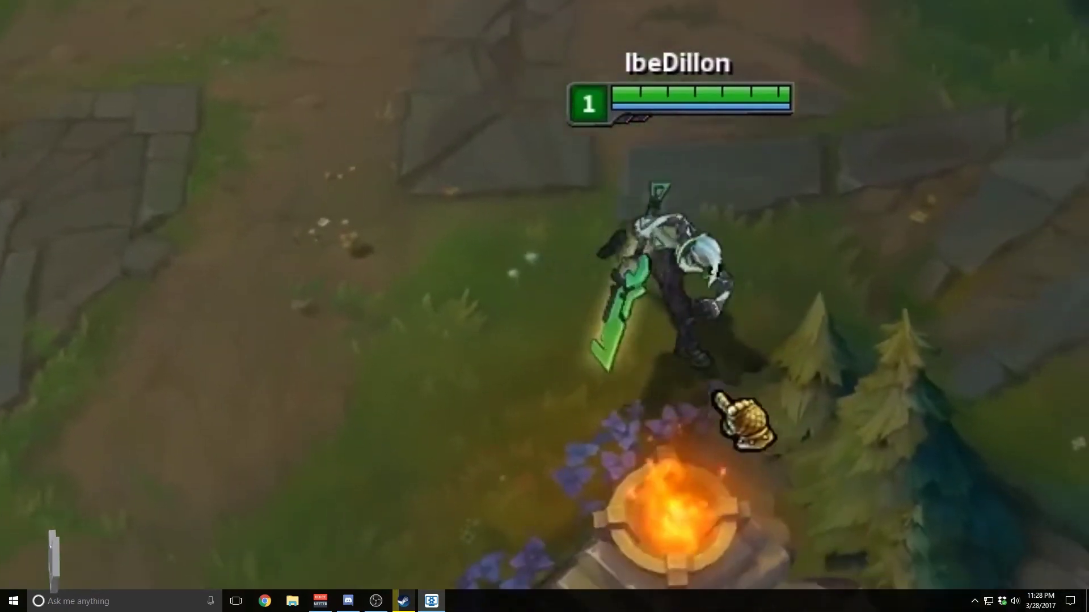
{"action": "right_click", "coordinate": [397, 213]}
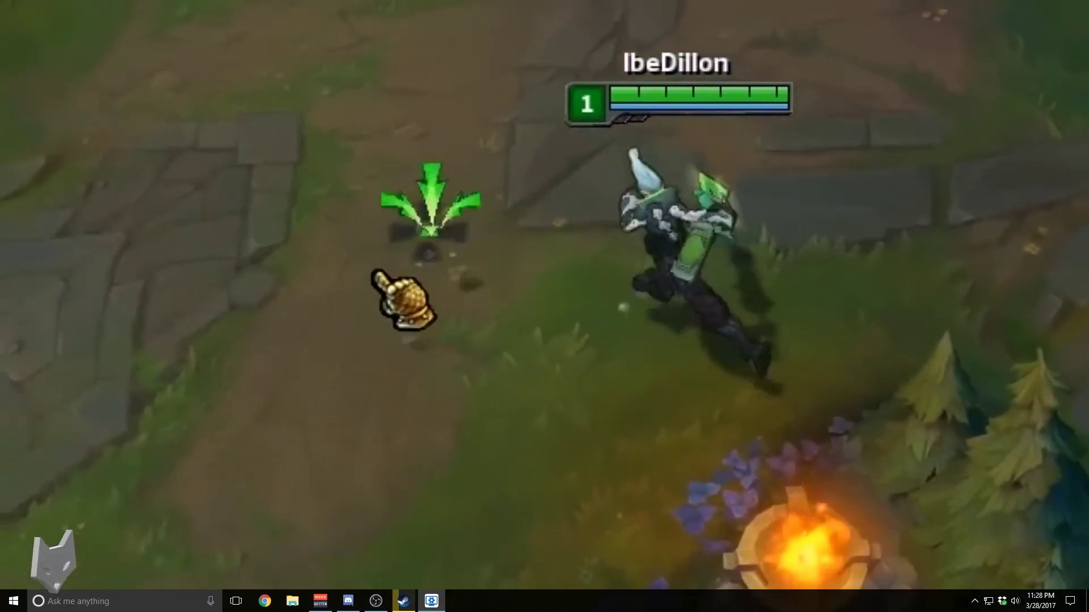
{"action": "right_click", "coordinate": [399, 327]}
{"action": "right_click", "coordinate": [971, 318]}
{"action": "right_click", "coordinate": [777, 519]}
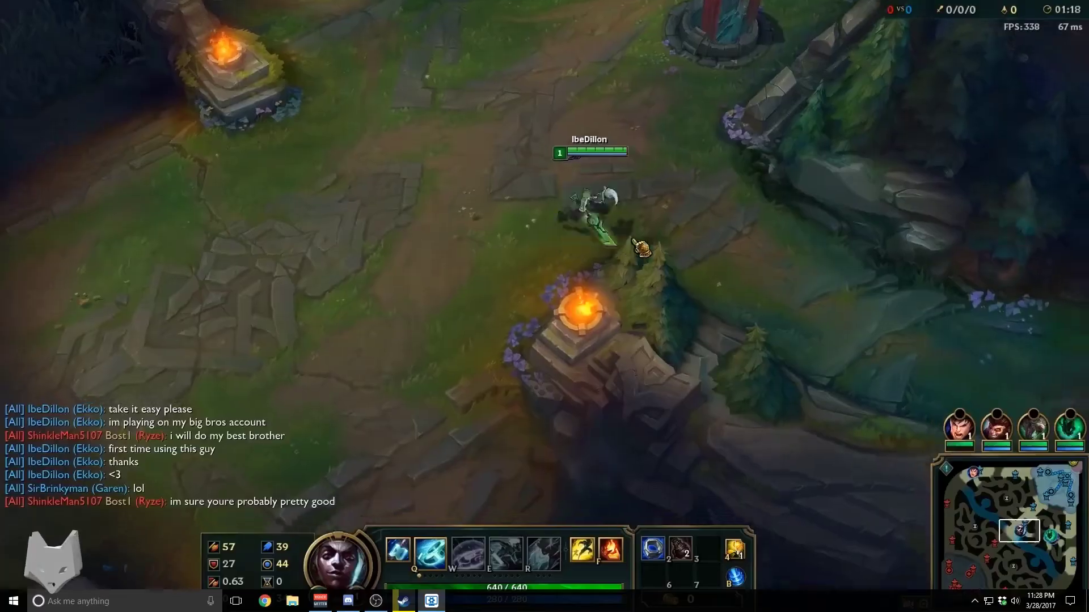
{"action": "right_click", "coordinate": [549, 151]}
{"action": "right_click", "coordinate": [555, 152]}
{"action": "key", "text": "shift+Return"}
{"action": "type", "text": "mo."}
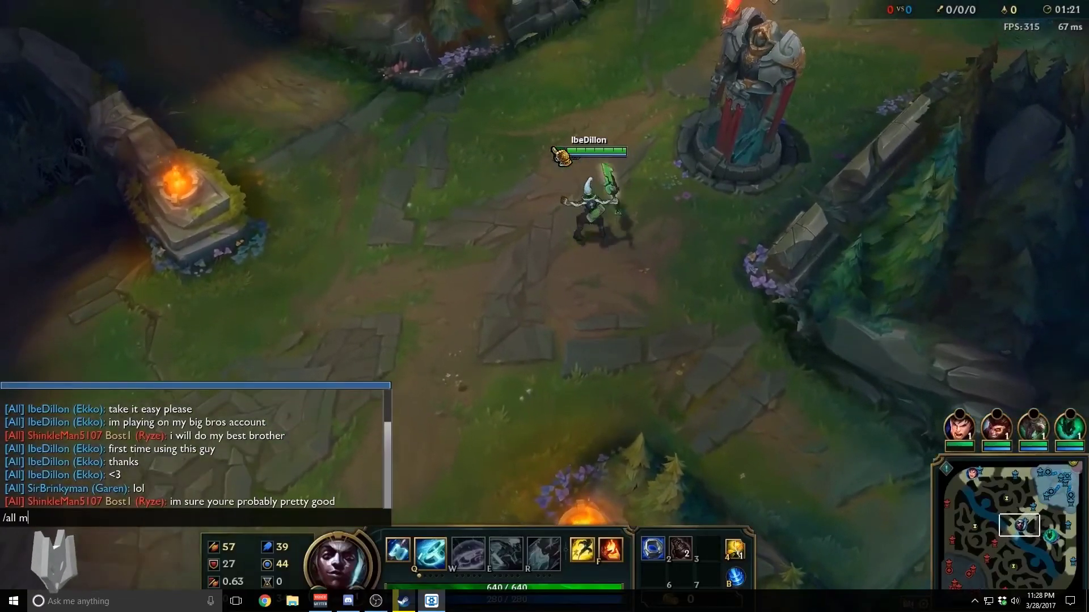
{"action": "key", "text": "Return"}
{"action": "left_click_drag", "start_coordinate": [0, 91], "coordinate": [646, 81]}
{"action": "type", "text": "t all"}
{"action": "key", "text": "Return"}
{"action": "key", "text": "Return"}
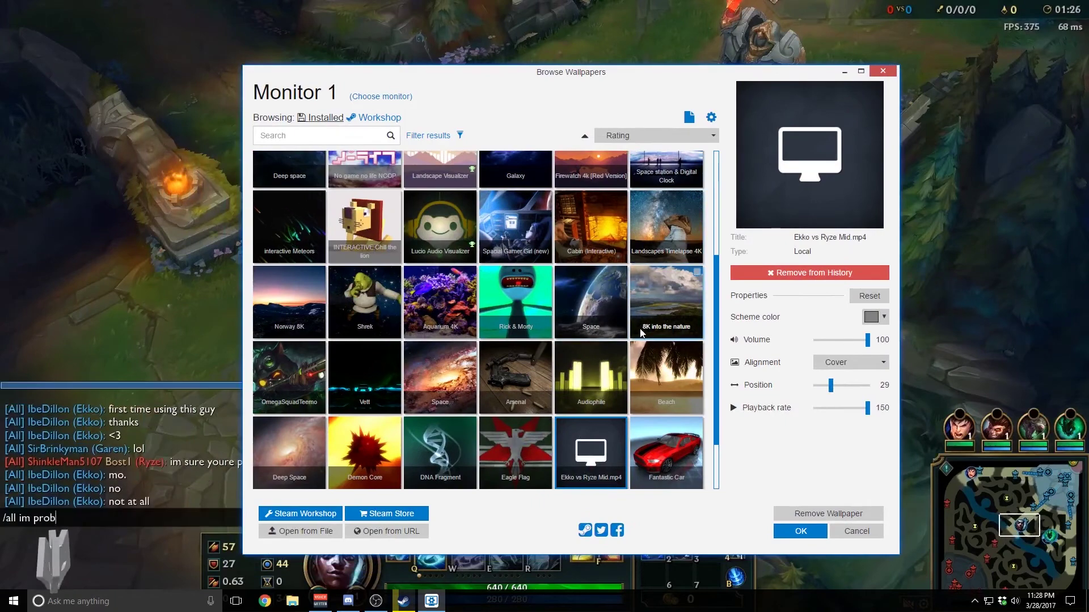
{"action": "type", "text": "im prob gonna feed"}
Preview the 8K into the nature wallpaper on the cleared desktop of monitor 1 and bring the wallpaper browser back.
{"action": "left_click", "coordinate": [653, 310]}
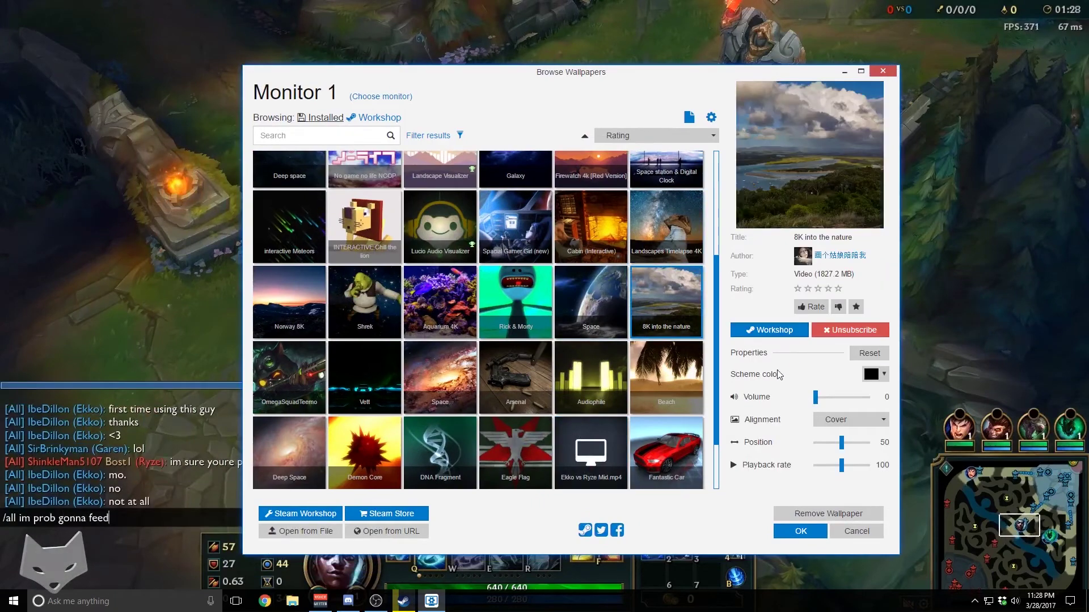
{"action": "left_click_drag", "start_coordinate": [727, 70], "coordinate": [0, 248]}
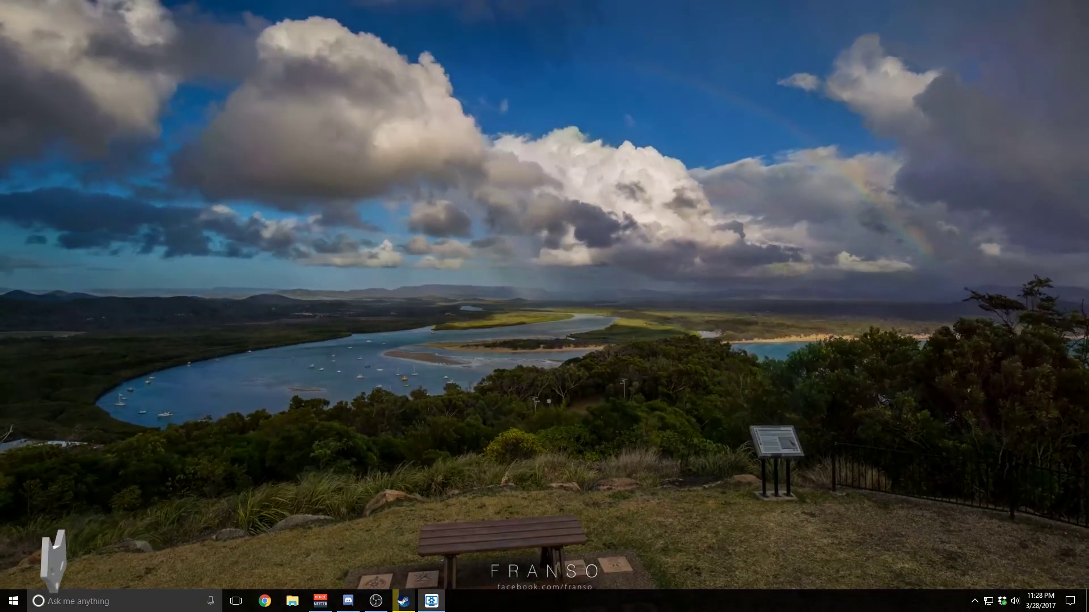
{"action": "left_click_drag", "start_coordinate": [0, 248], "coordinate": [634, 80]}
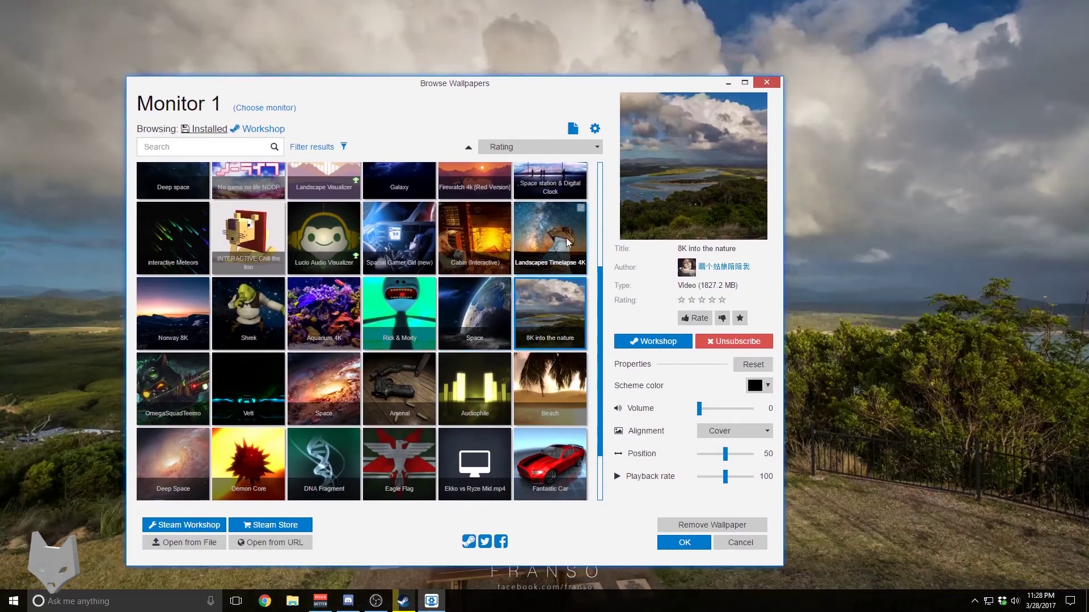
Switch monitor 1 to the Landscapes Timelapse 4K wallpaper, view it on the cleared desktop and set its volume to 0.
{"action": "left_click", "coordinate": [567, 258]}
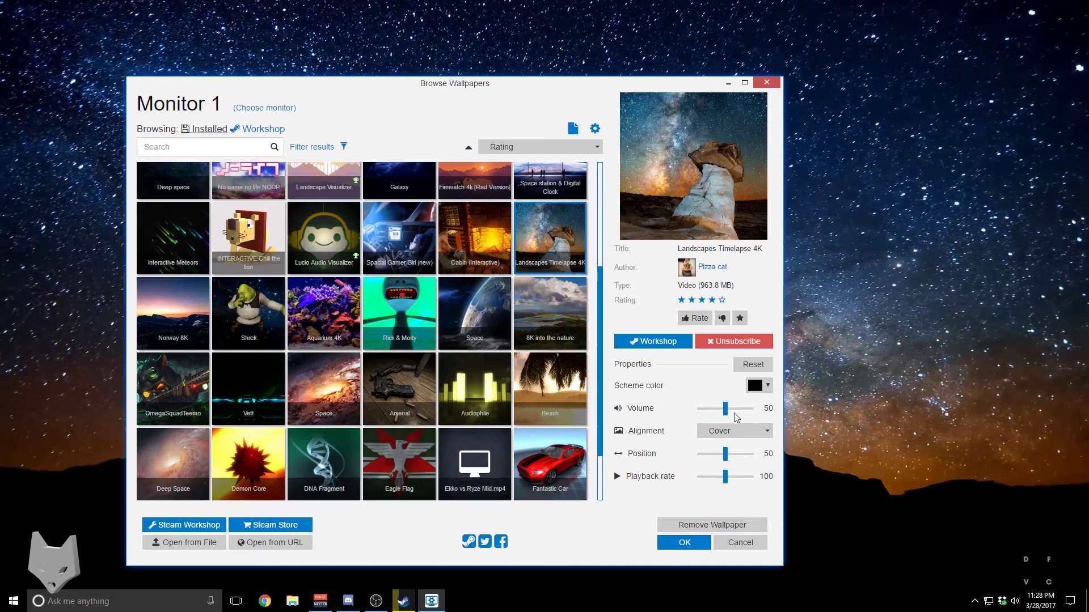
{"action": "left_click_drag", "start_coordinate": [726, 409], "coordinate": [706, 410]}
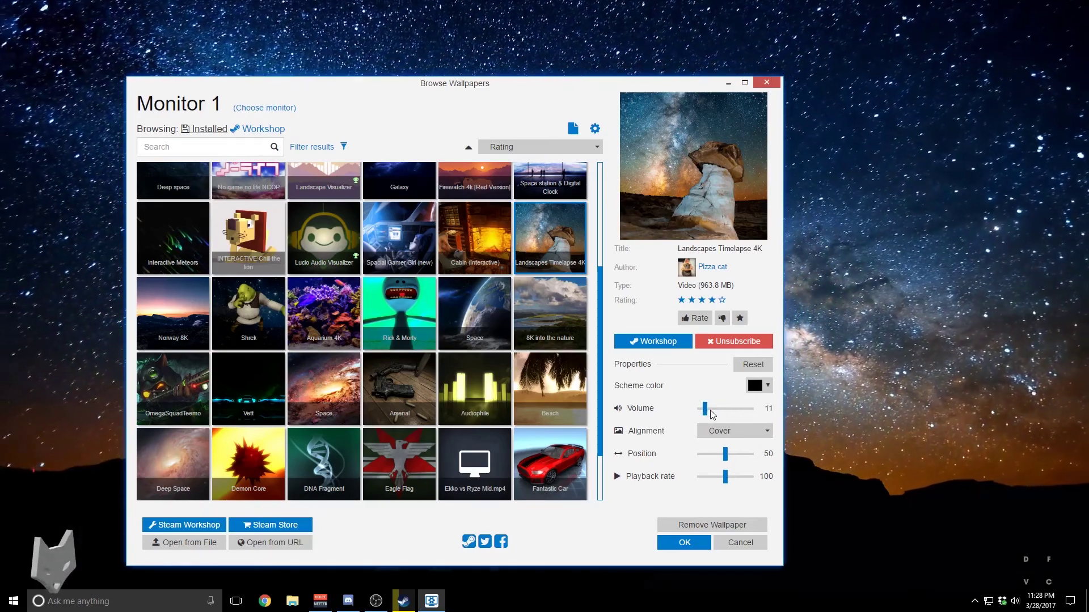
{"action": "left_click_drag", "start_coordinate": [663, 87], "coordinate": [721, 249]}
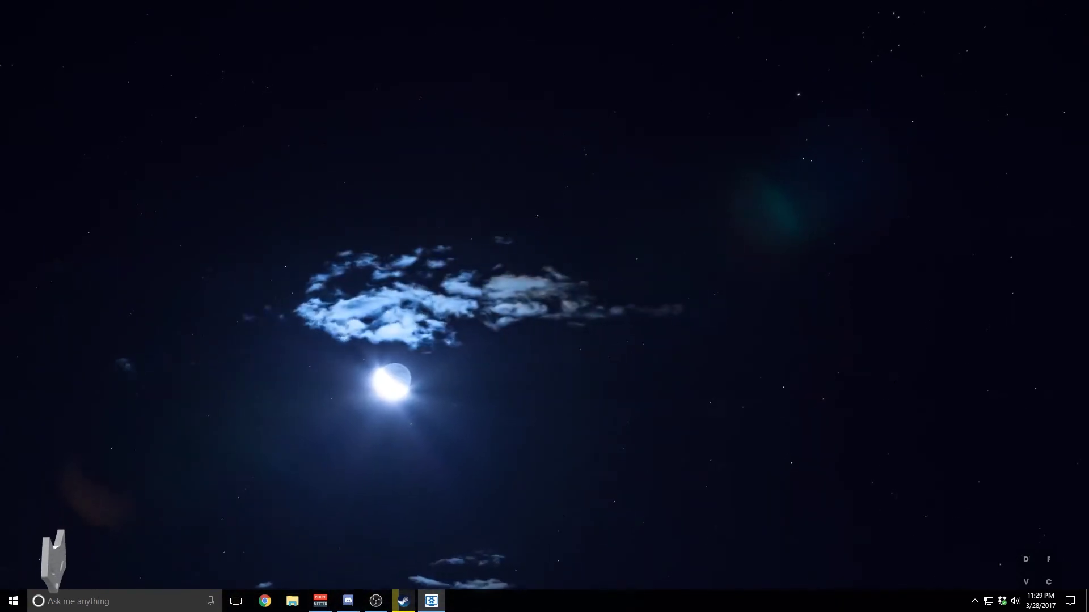
{"action": "left_click_drag", "start_coordinate": [0, 100], "coordinate": [0, 95]}
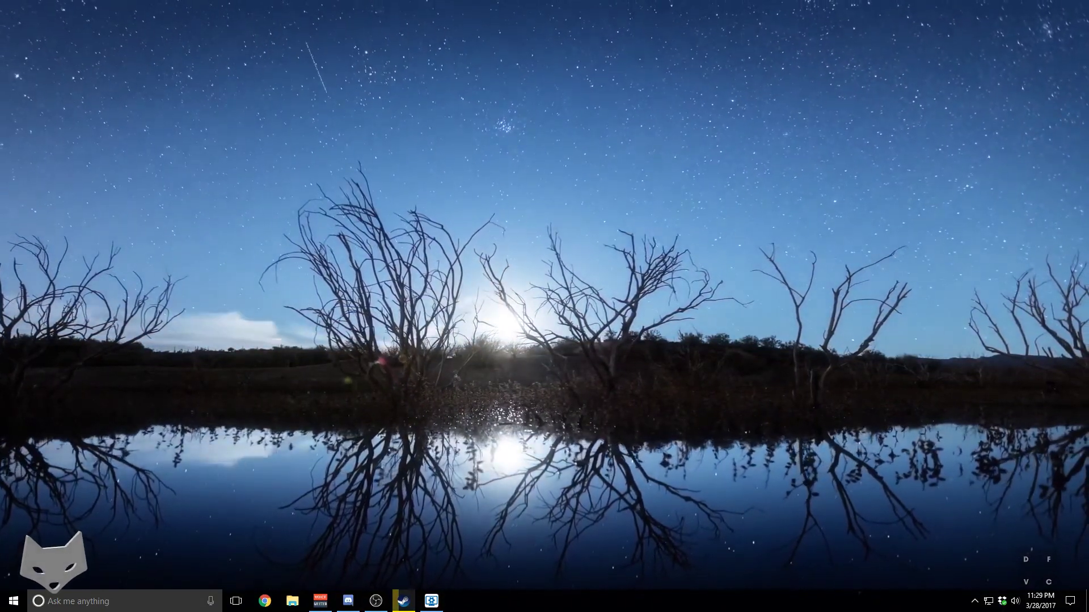
{"action": "left_click_drag", "start_coordinate": [0, 88], "coordinate": [539, 59]}
{"action": "left_click_drag", "start_coordinate": [645, 379], "coordinate": [631, 381]}
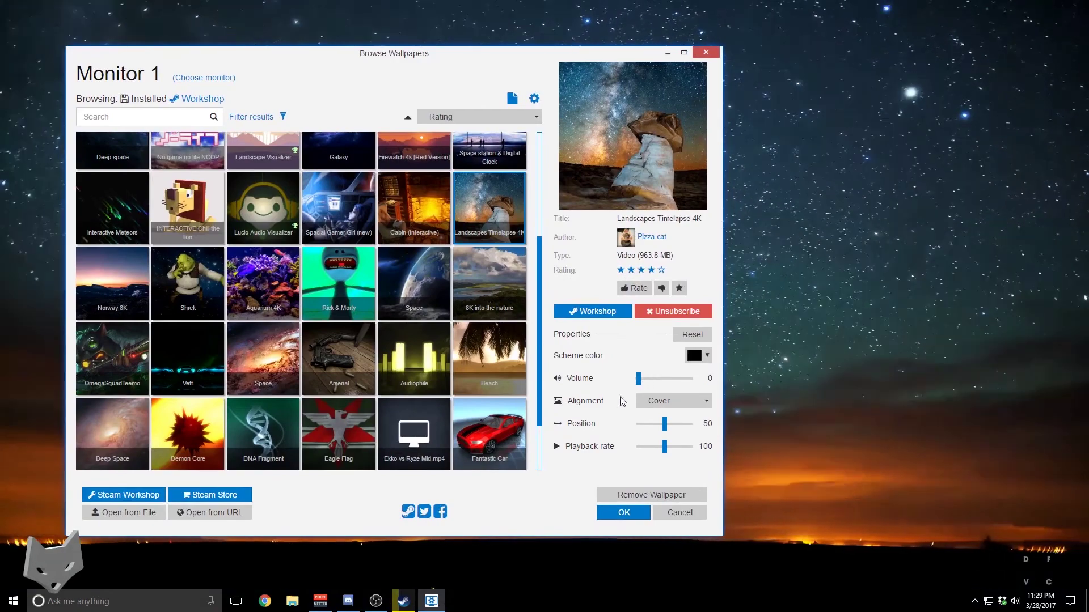
Choose Cover as the alignment of Landscapes Timelapse 4K and set its position to 39.
{"action": "left_click", "coordinate": [666, 401]}
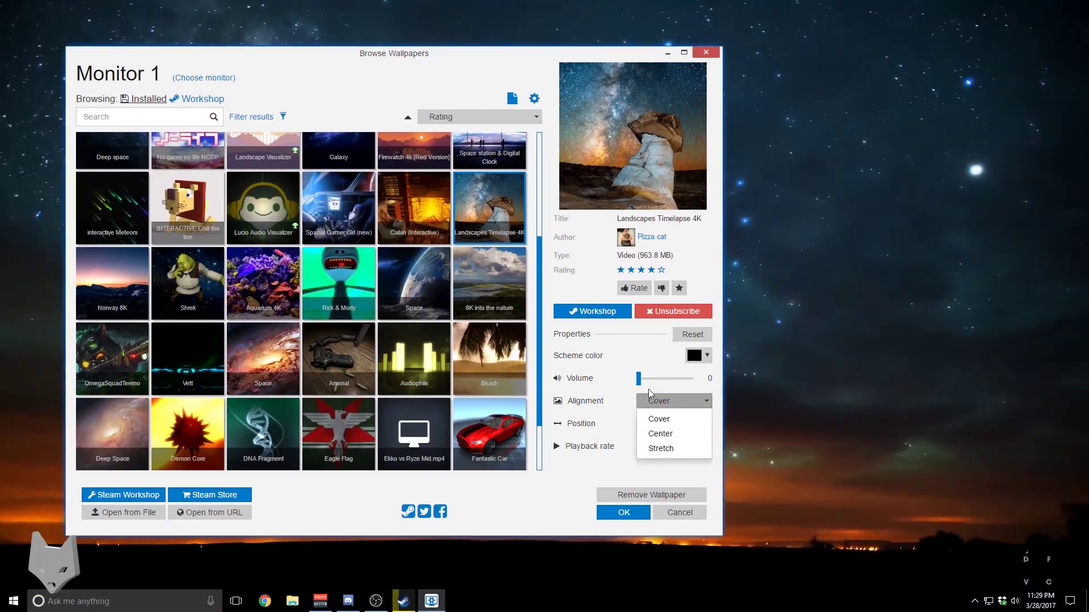
{"action": "left_click", "coordinate": [662, 419]}
{"action": "mouse_move", "coordinate": [664, 425]}
{"action": "left_mouse_down"}
{"action": "mouse_move", "coordinate": [710, 438]}
{"action": "mouse_move", "coordinate": [660, 426]}
{"action": "left_mouse_up"}
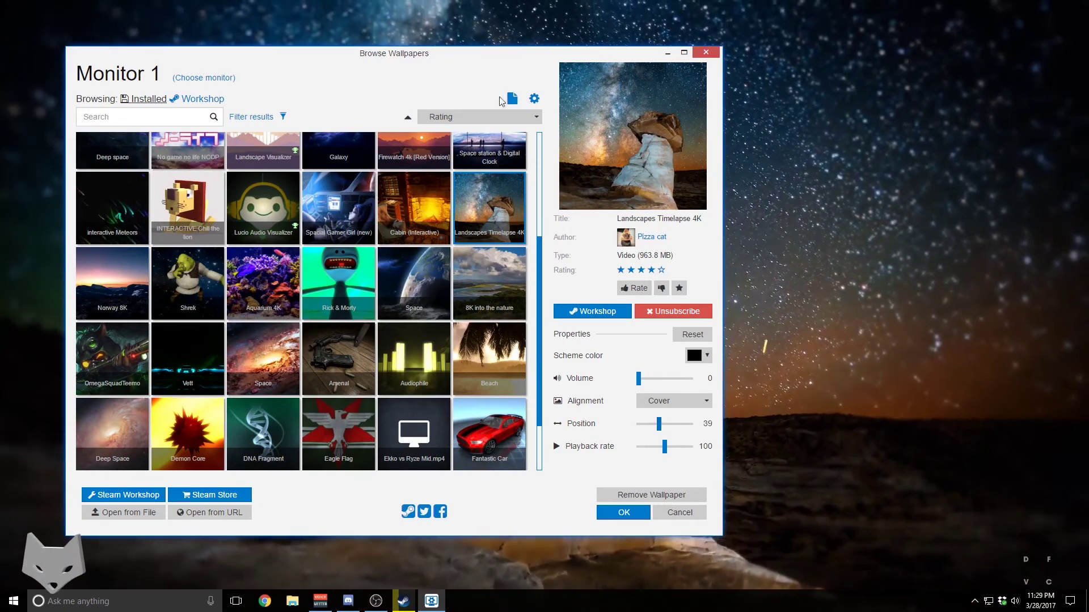
{"action": "left_click_drag", "start_coordinate": [499, 59], "coordinate": [561, 29]}
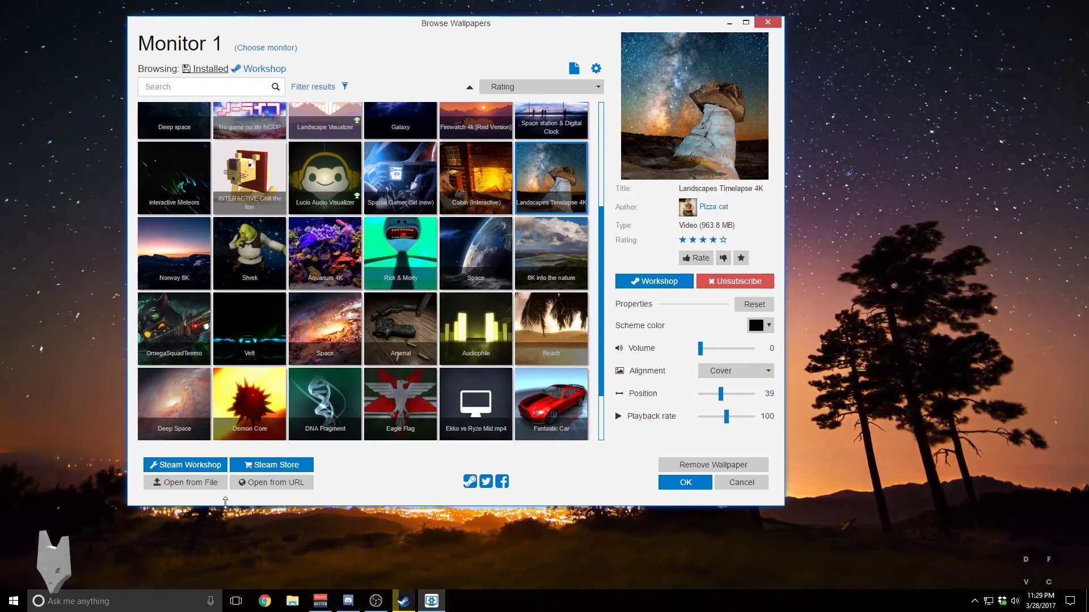
Look through the installed wallpapers, maximize the browser to see the whole collection and minimize it to view the desktop.
{"action": "scroll", "coordinate": [407, 345], "scroll_direction": "down", "scroll_amount": 1}
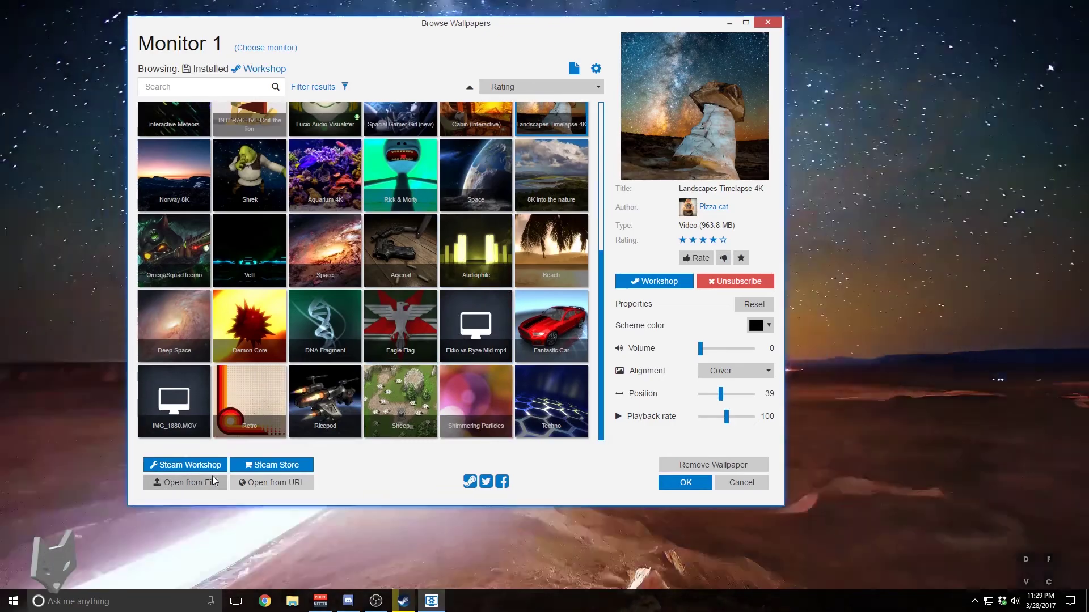
{"action": "scroll", "coordinate": [452, 349], "scroll_direction": "up", "scroll_amount": 3}
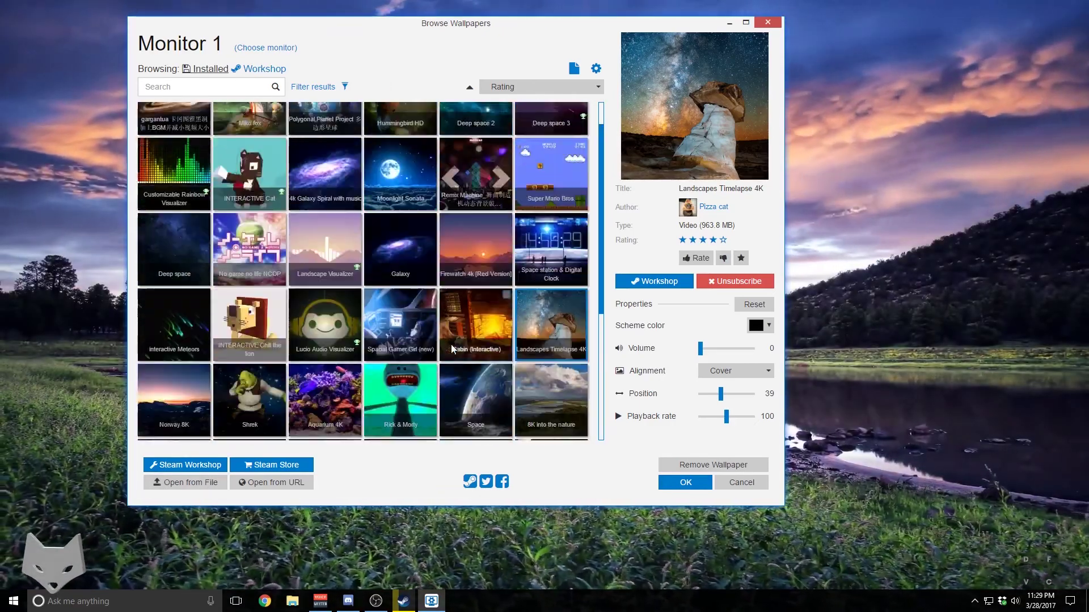
{"action": "scroll", "coordinate": [453, 348], "scroll_direction": "down", "scroll_amount": 3}
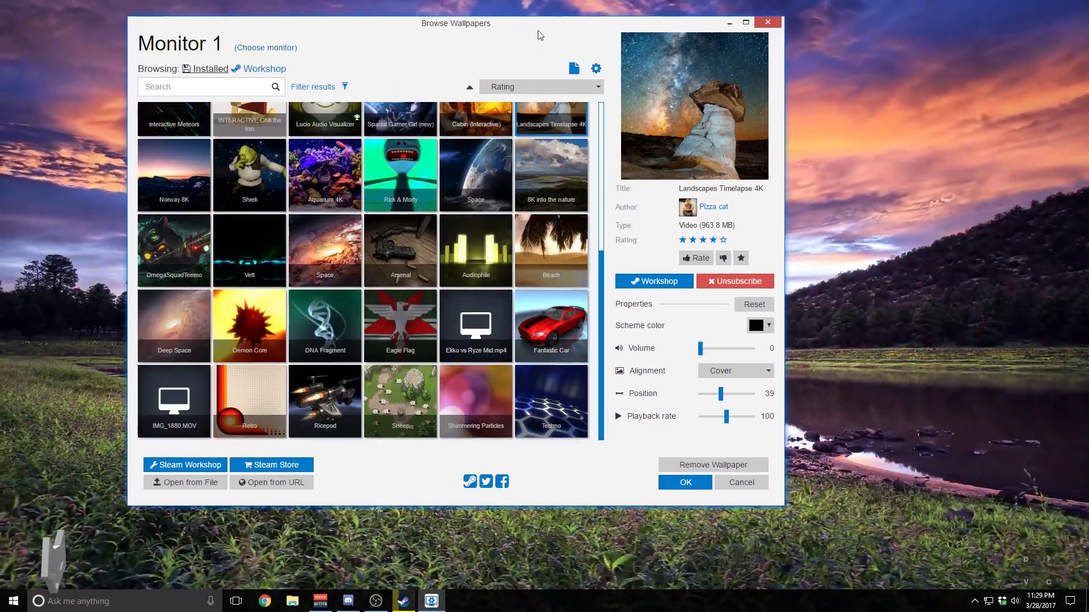
{"action": "left_click_drag", "start_coordinate": [539, 35], "coordinate": [553, 156]}
{"action": "left_click", "coordinate": [758, 145]}
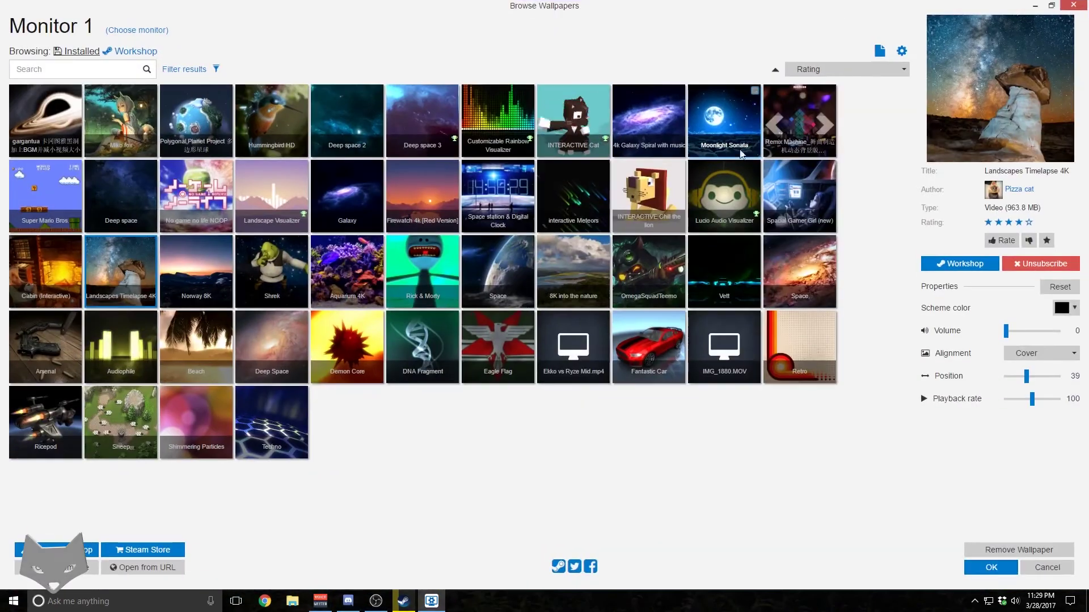
{"action": "left_click", "coordinate": [1035, 7]}
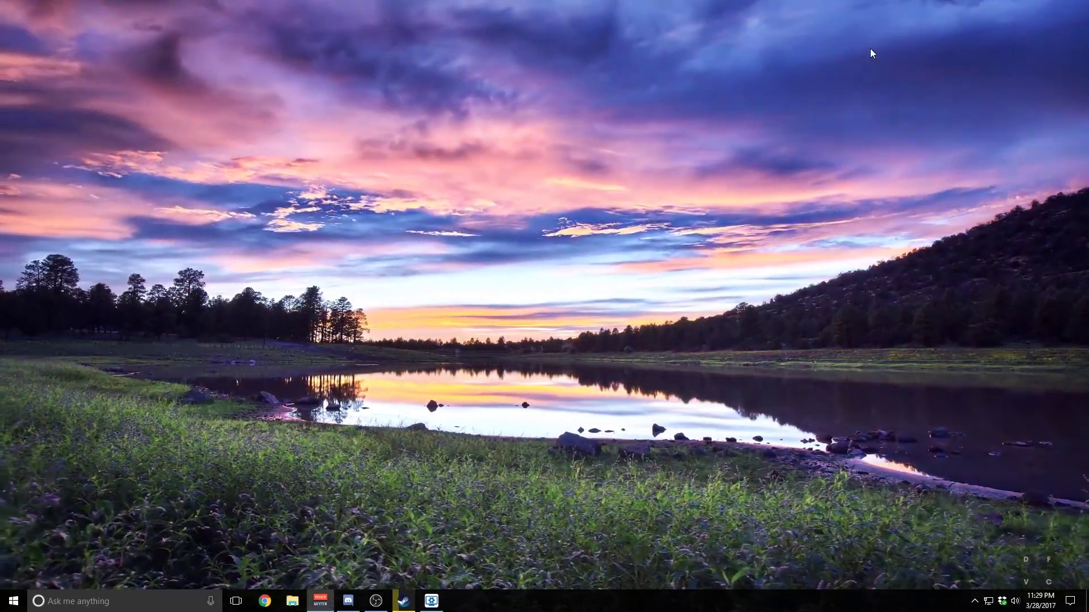